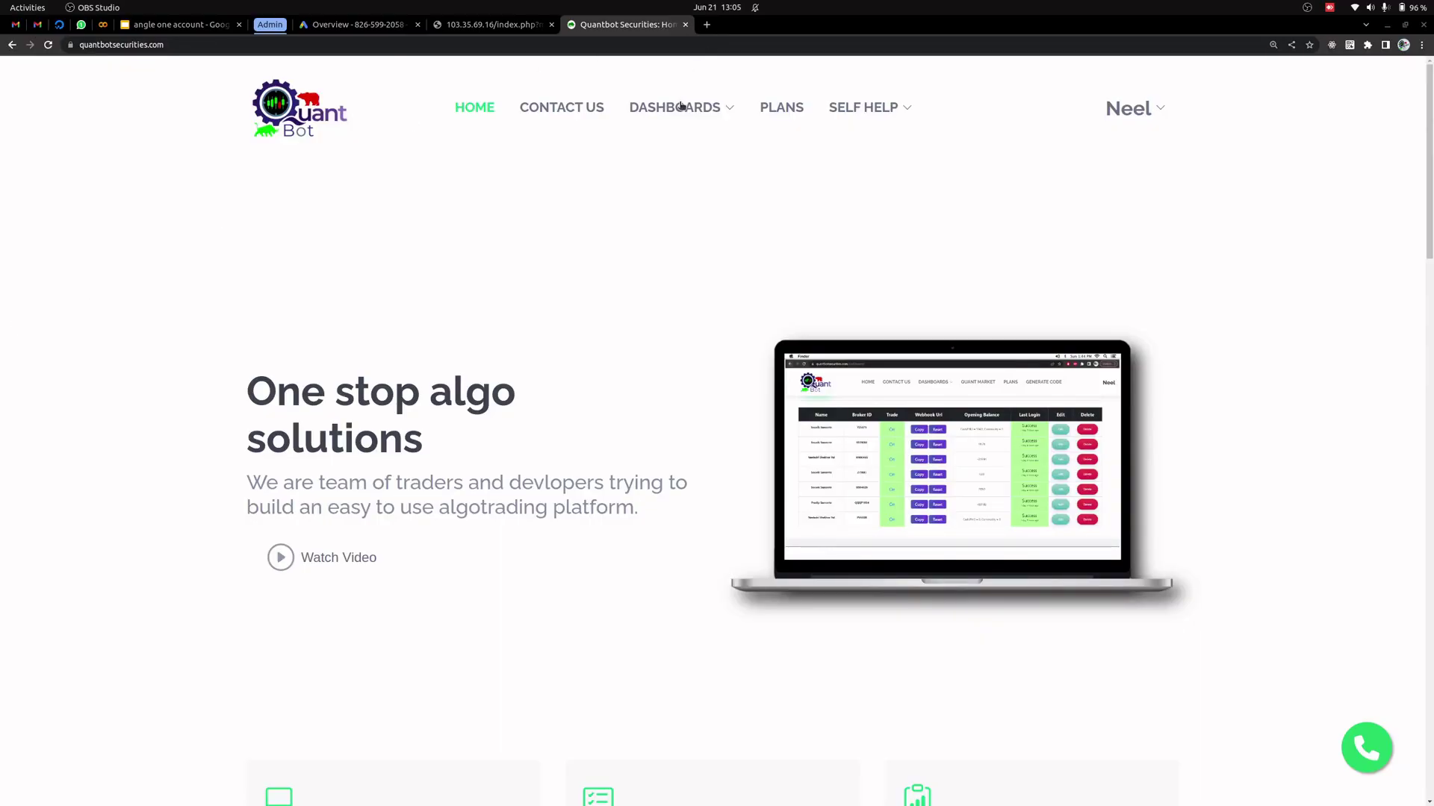
# Open the Account Configuration dashboard and bring up the Fyers broker account form.
pyautogui.moveTo(678, 107)
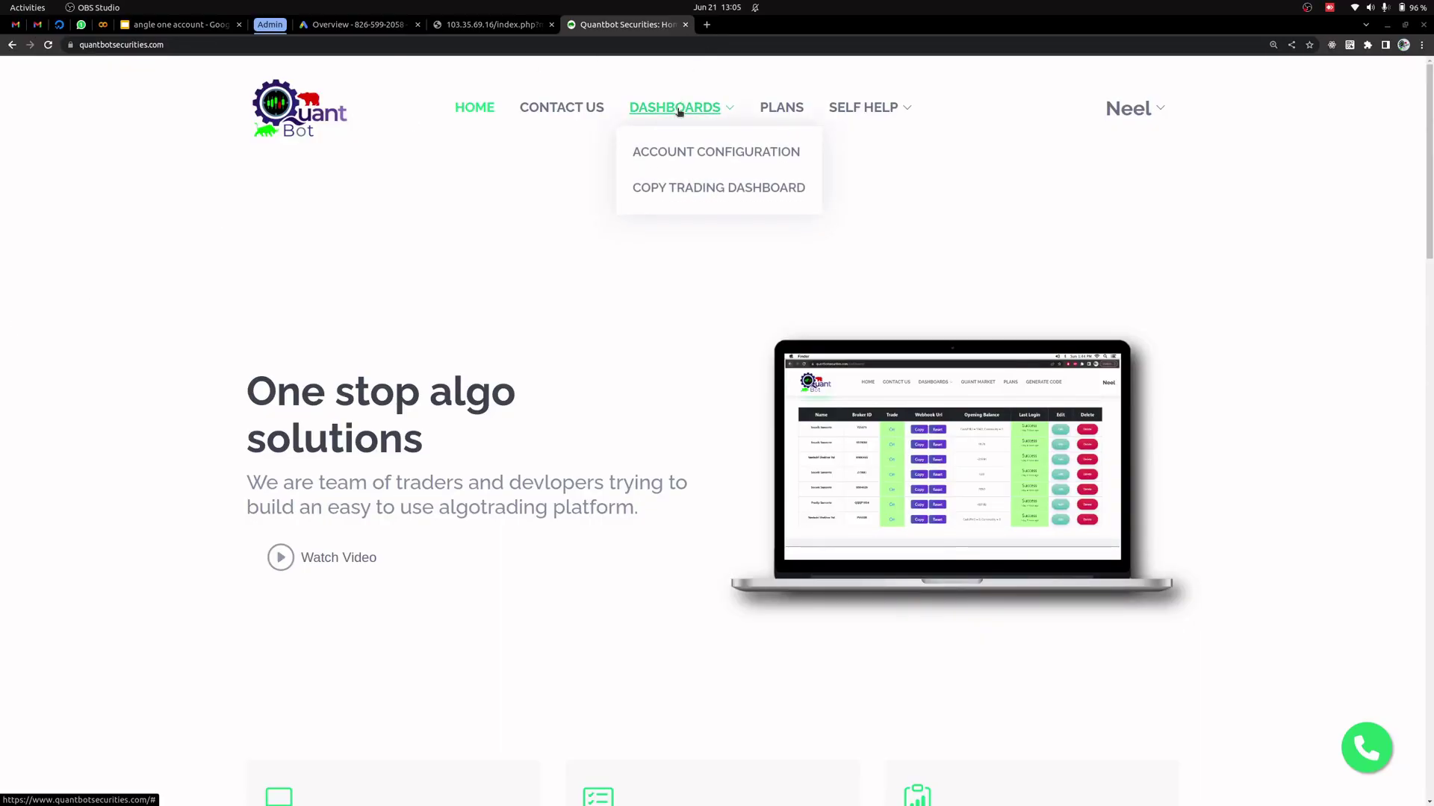
pyautogui.click(662, 152)
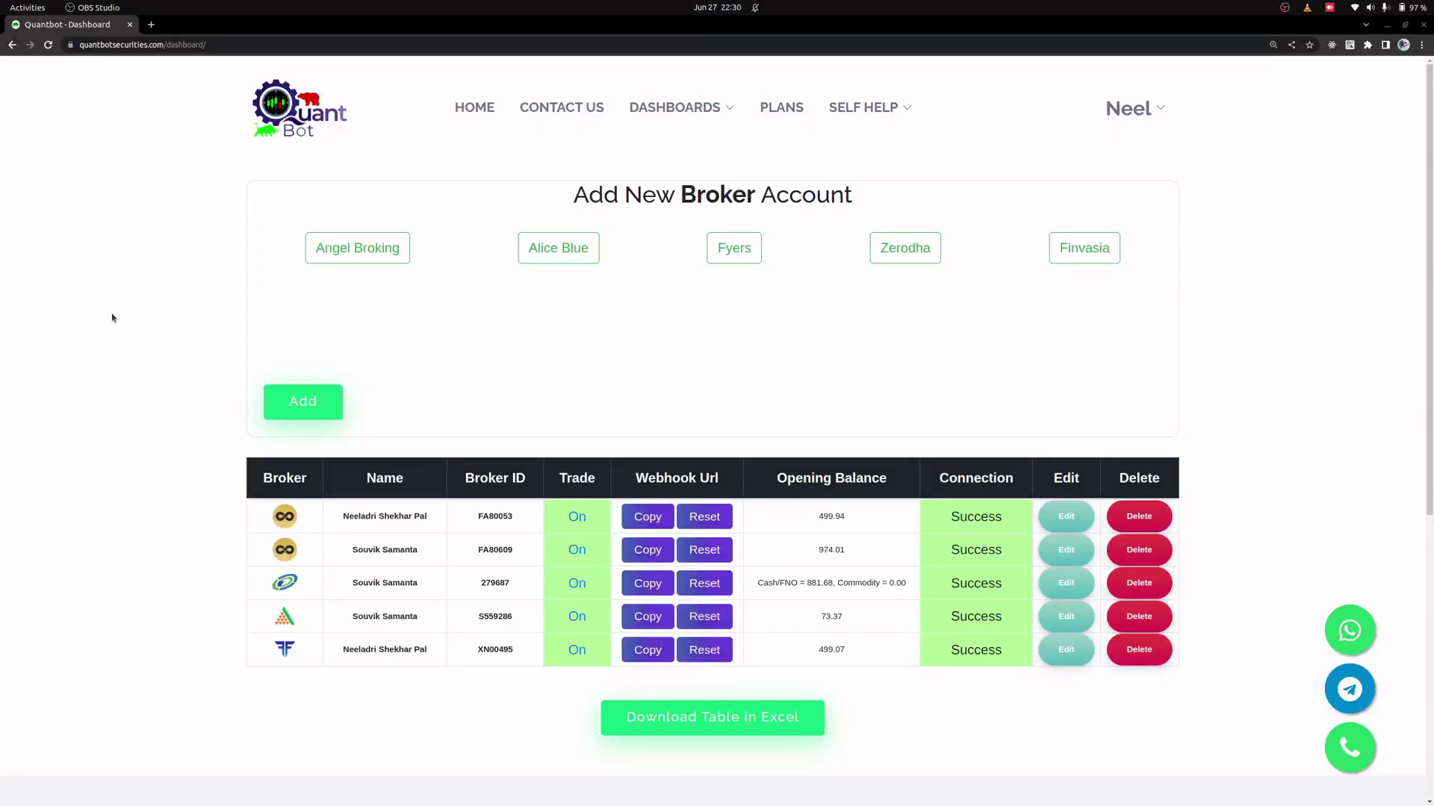
pyautogui.click(745, 254)
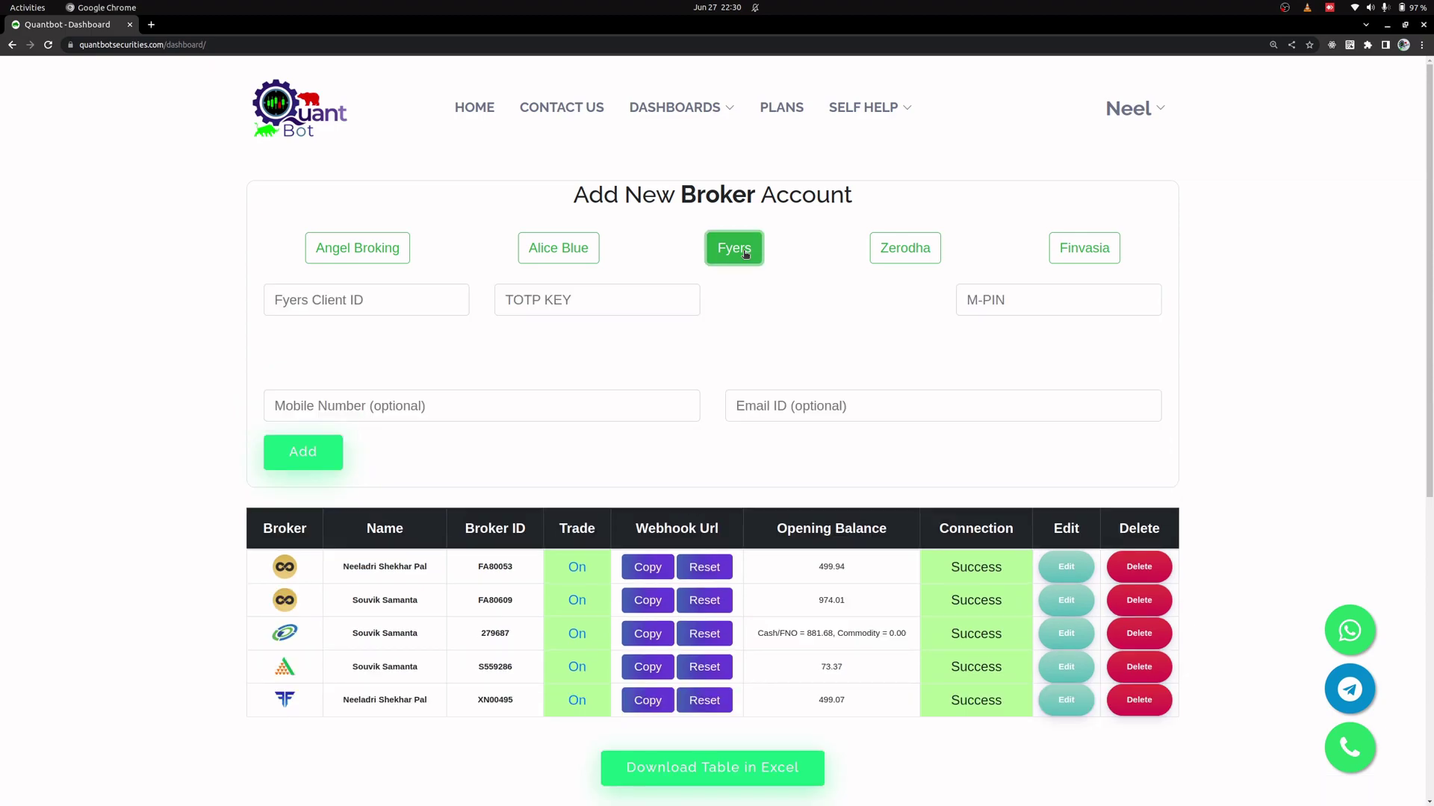
# Replace the wrong autofilled client ID with the Fyers client ID.
pyautogui.click(366, 312)
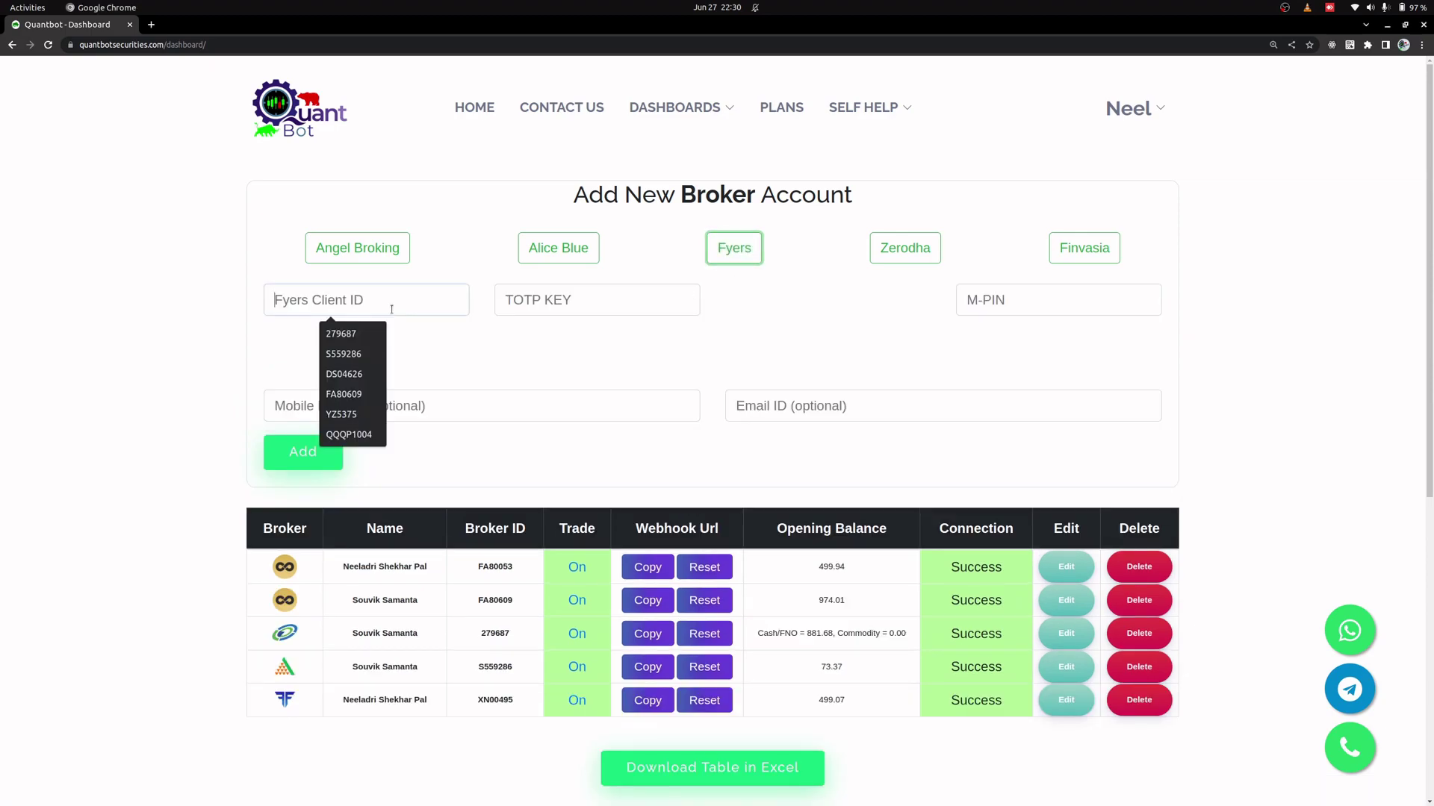
pyautogui.click(601, 299)
pyautogui.click(993, 300)
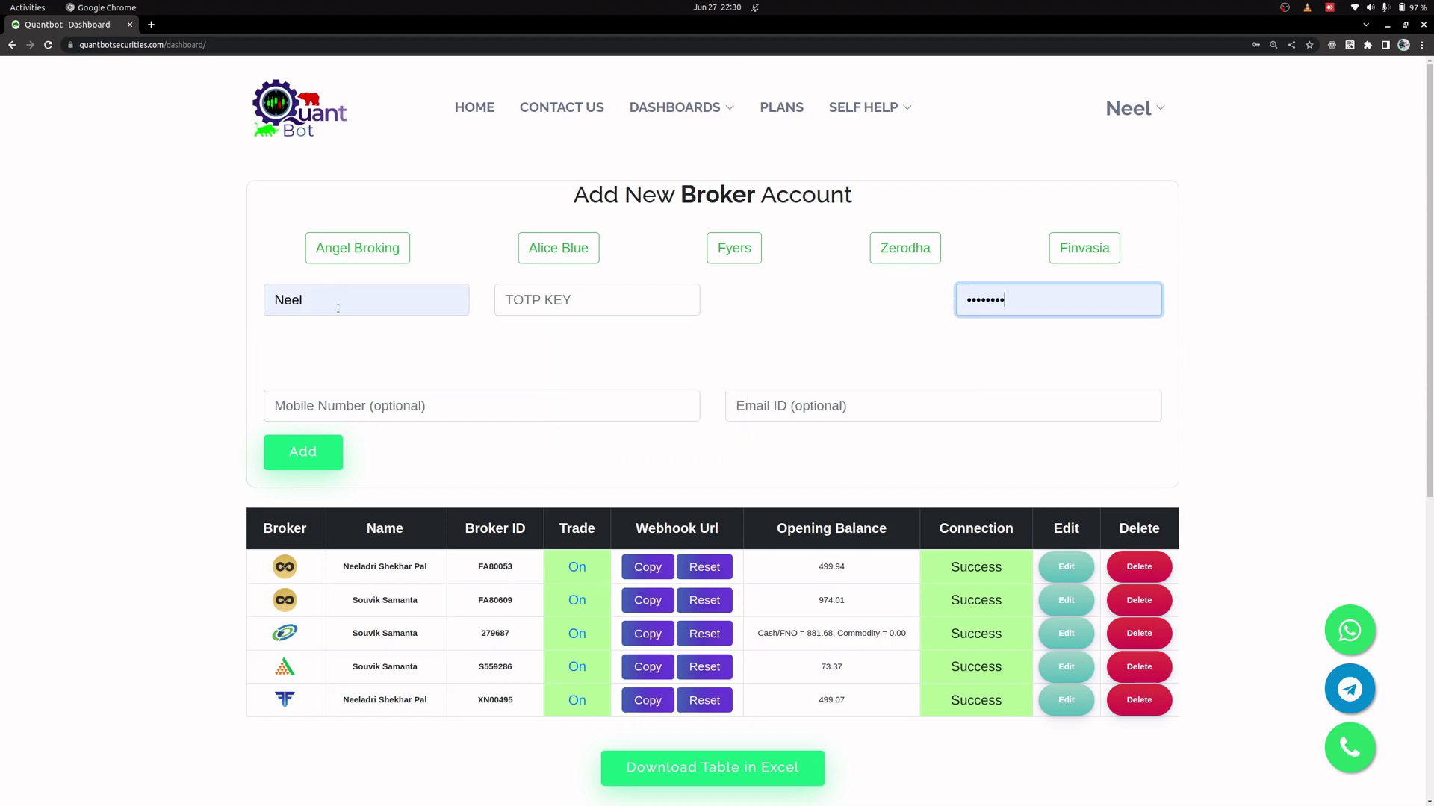
pyautogui.moveTo(339, 302); pyautogui.dragTo(240, 306)
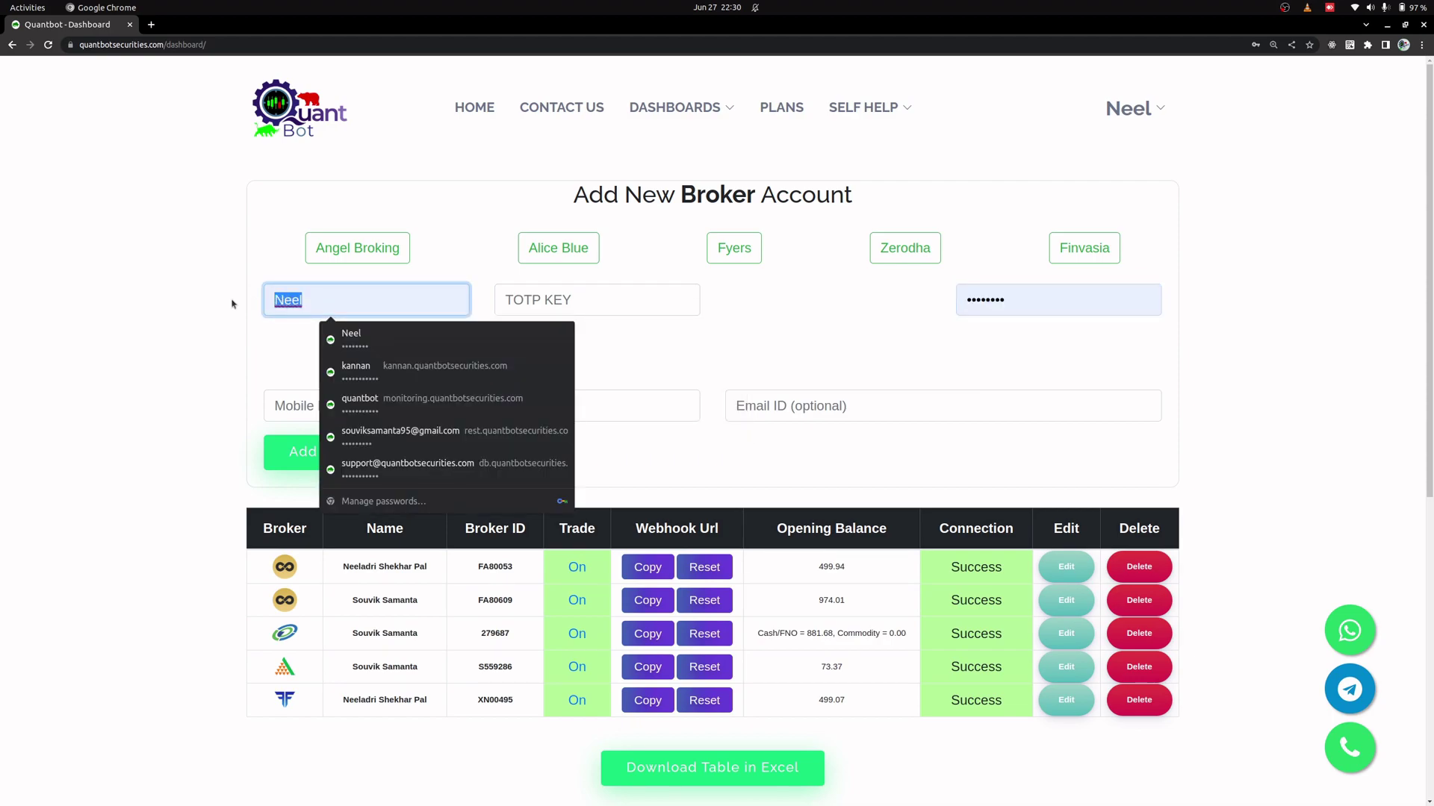
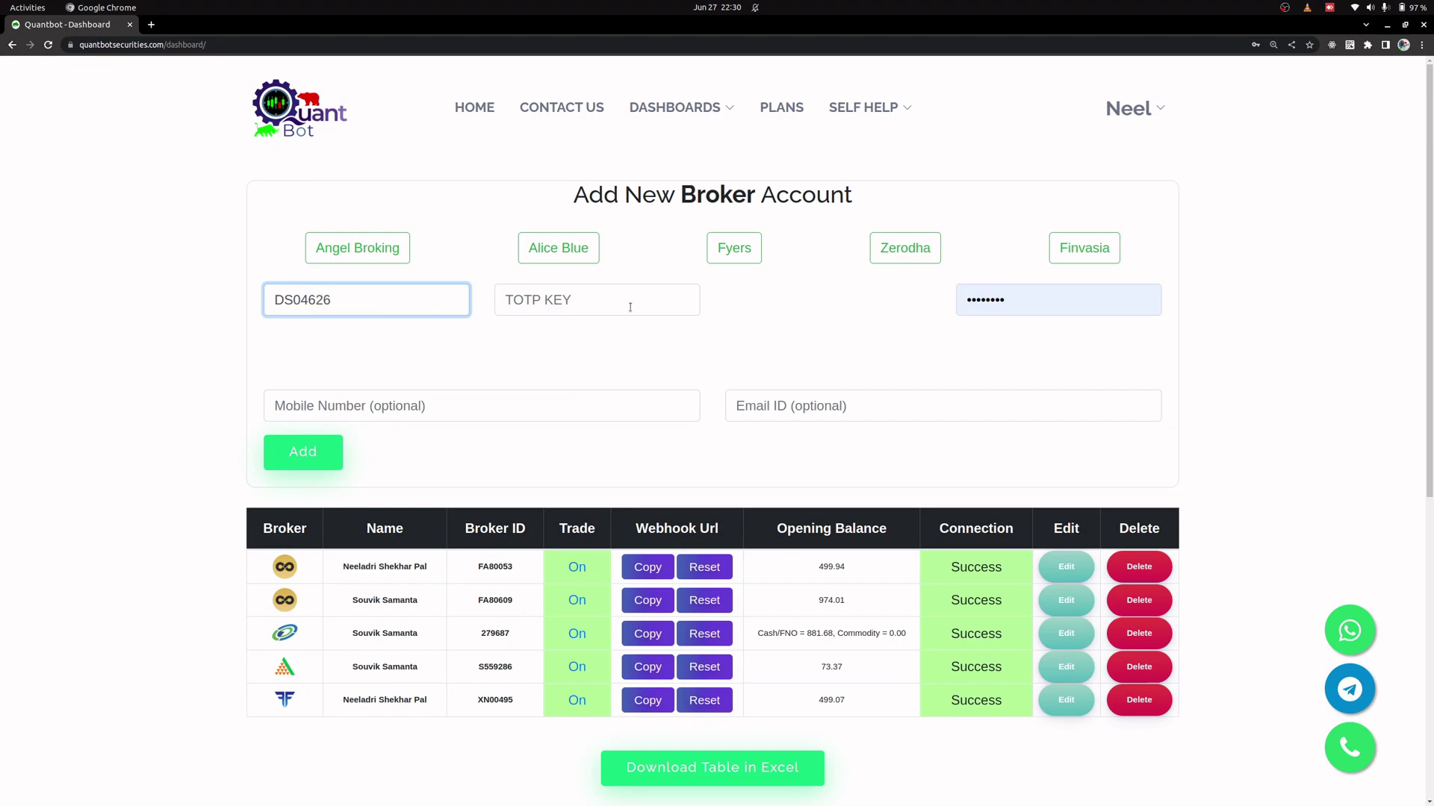
# Clear the autofilled M-PIN and enter the four-digit PIN.
pyautogui.click(612, 305)
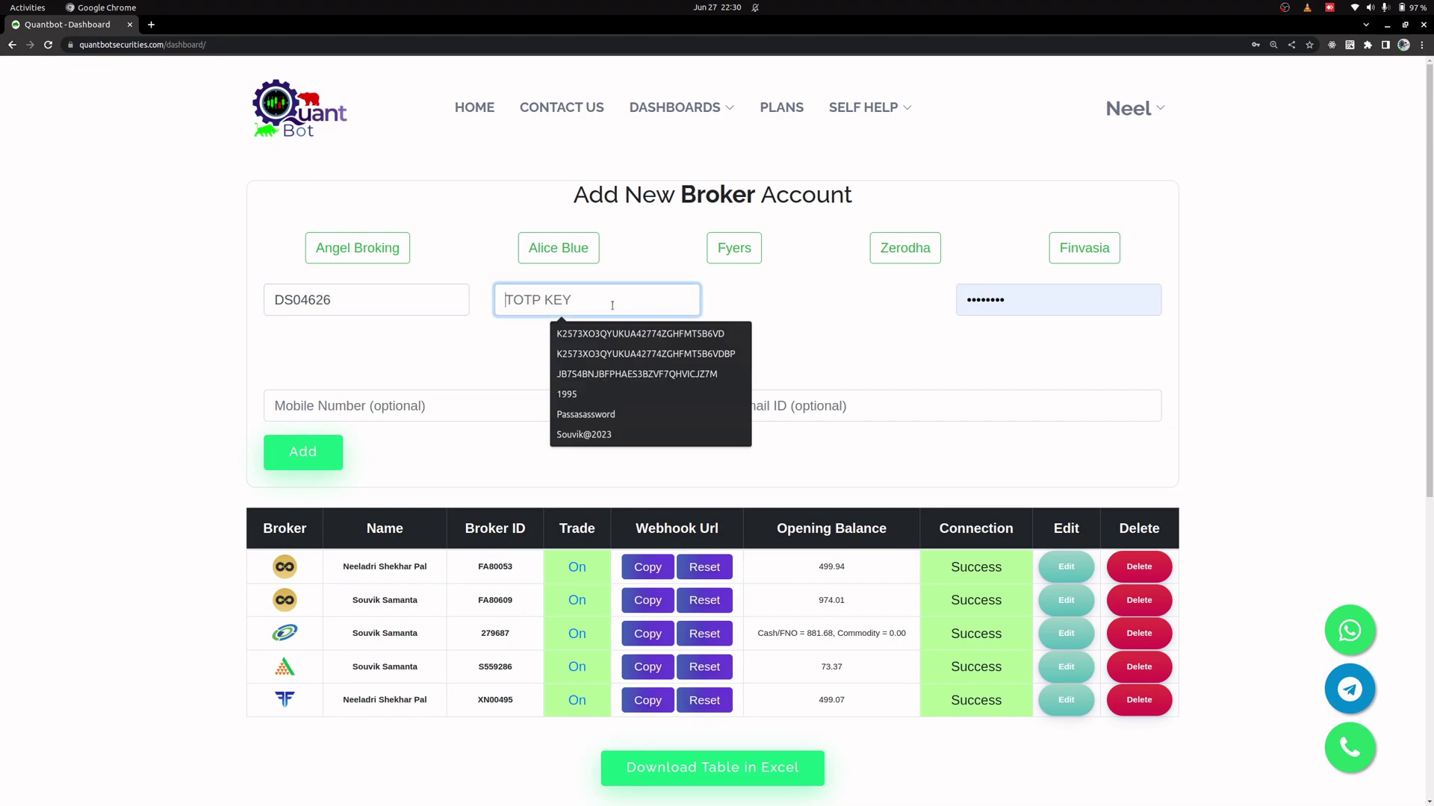
pyautogui.click(960, 299)
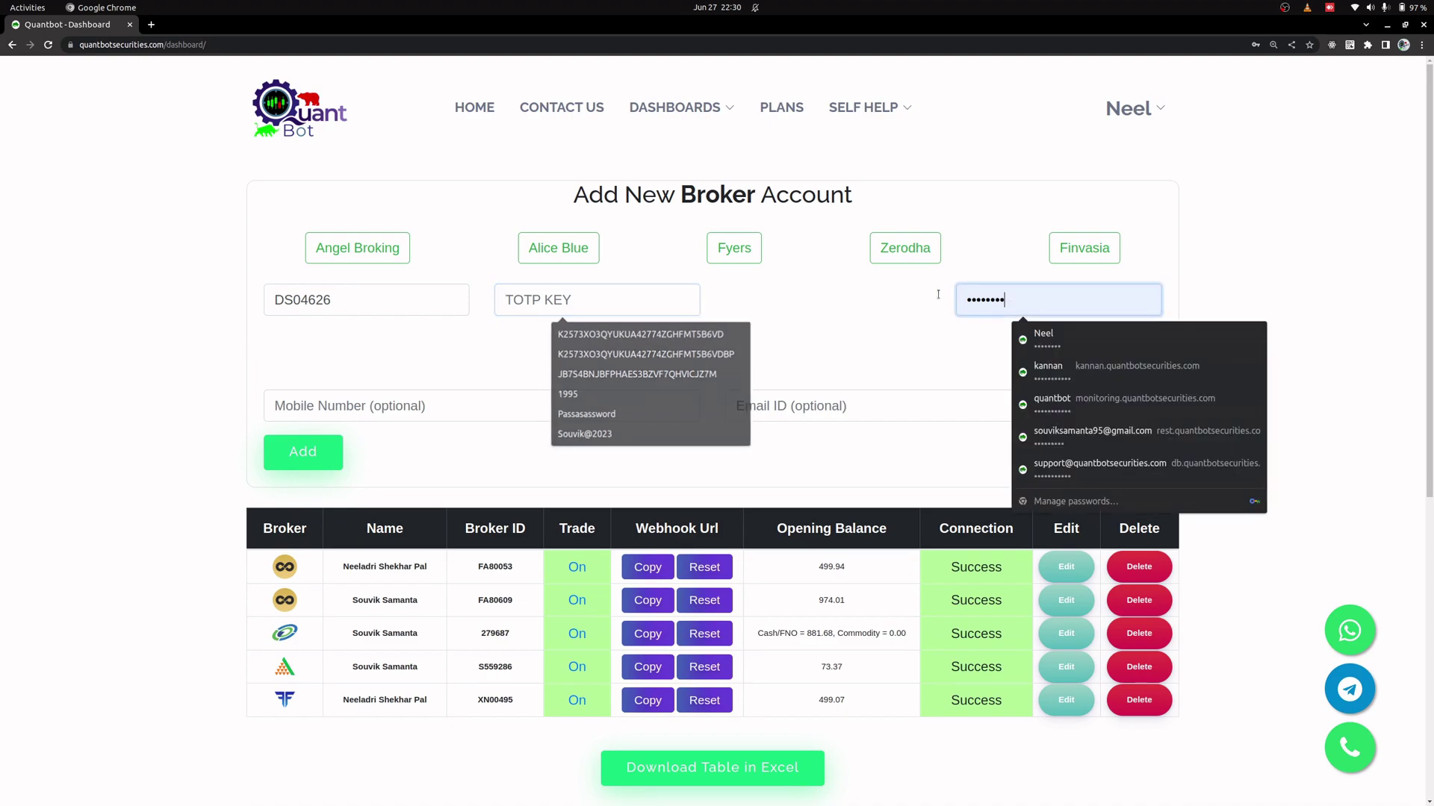
pyautogui.hotkey('ctrl', 'a')
pyautogui.press('BackSpace')
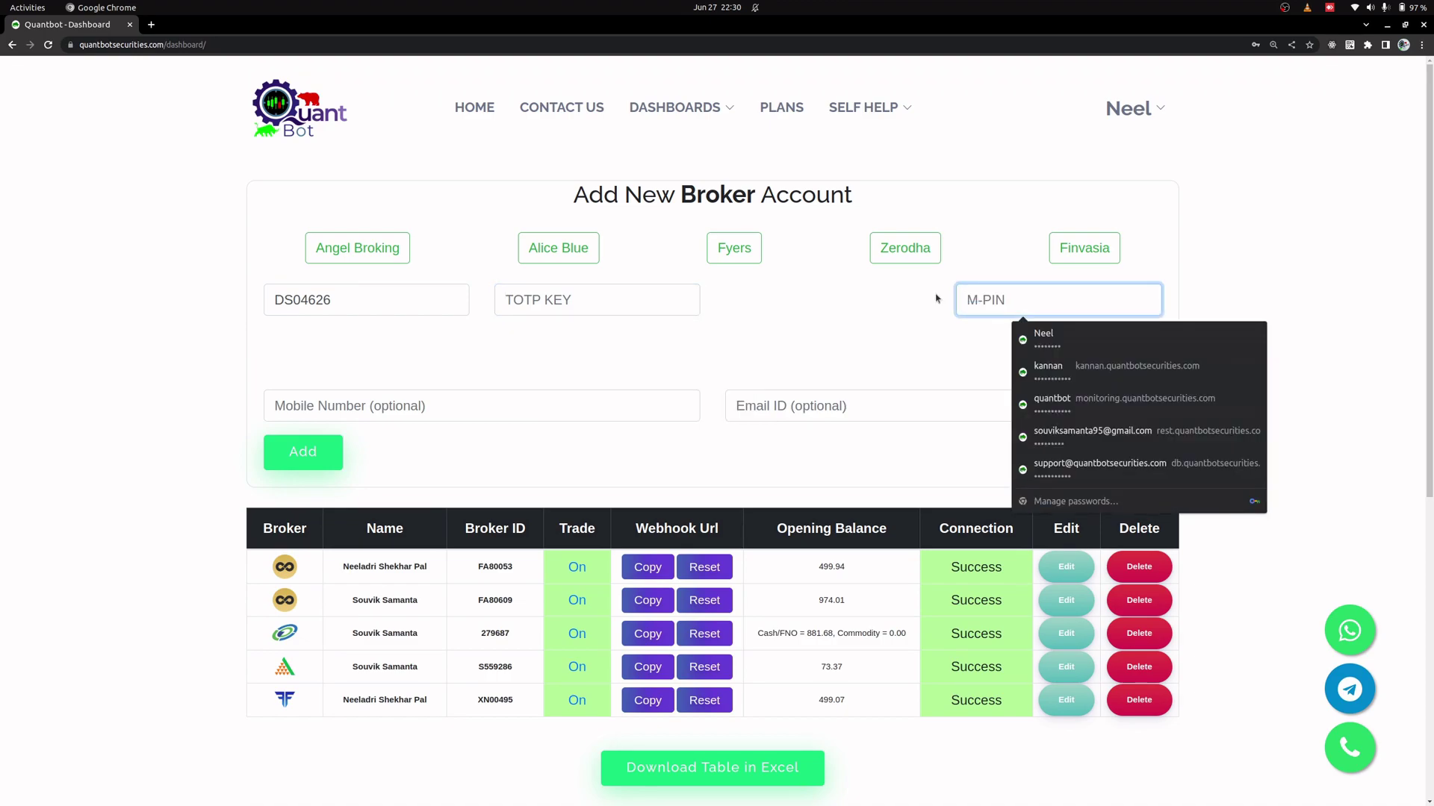
pyautogui.write('••••')
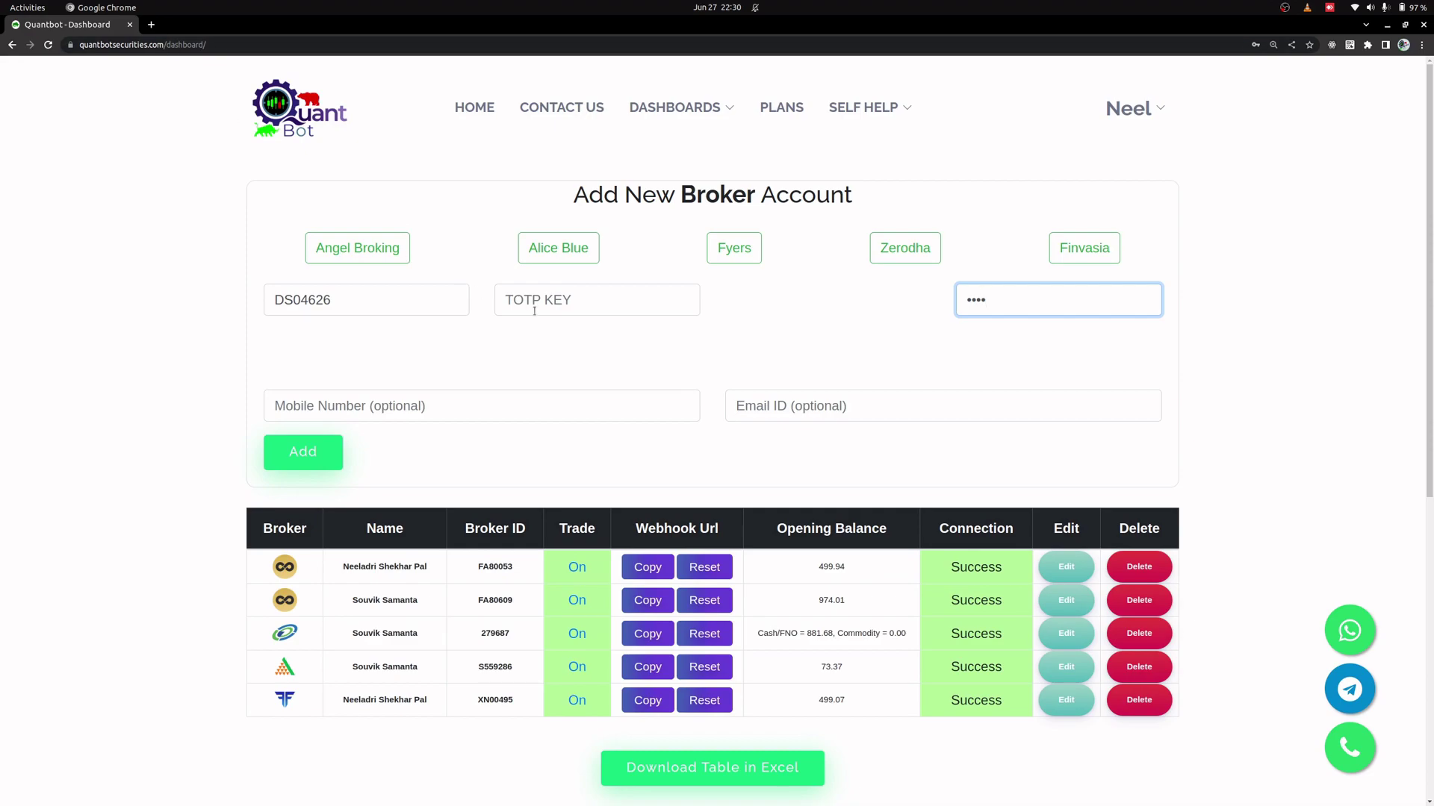
# Load trade.fyers.in in a new browser tab.
pyautogui.click(152, 26)
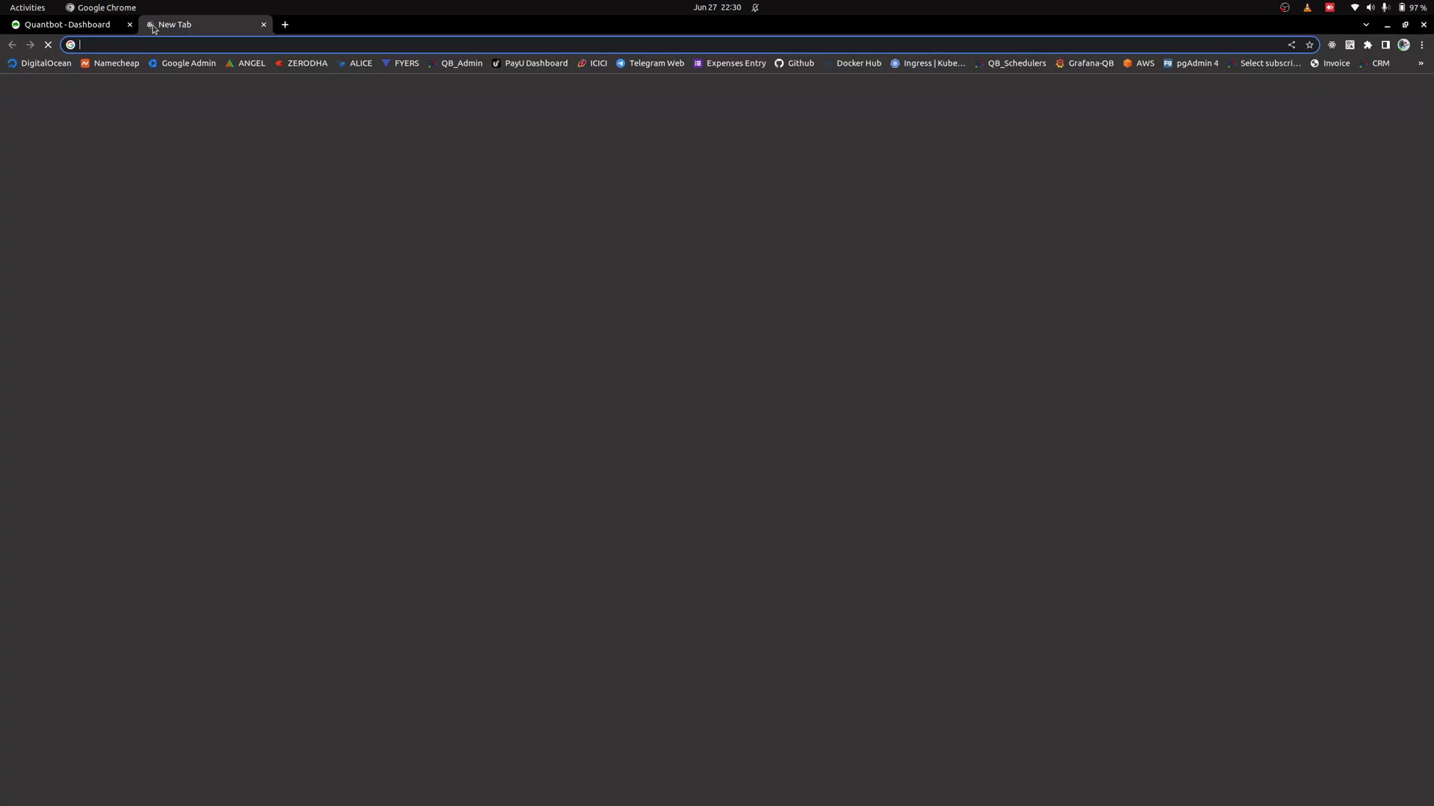
pyautogui.write('tra')
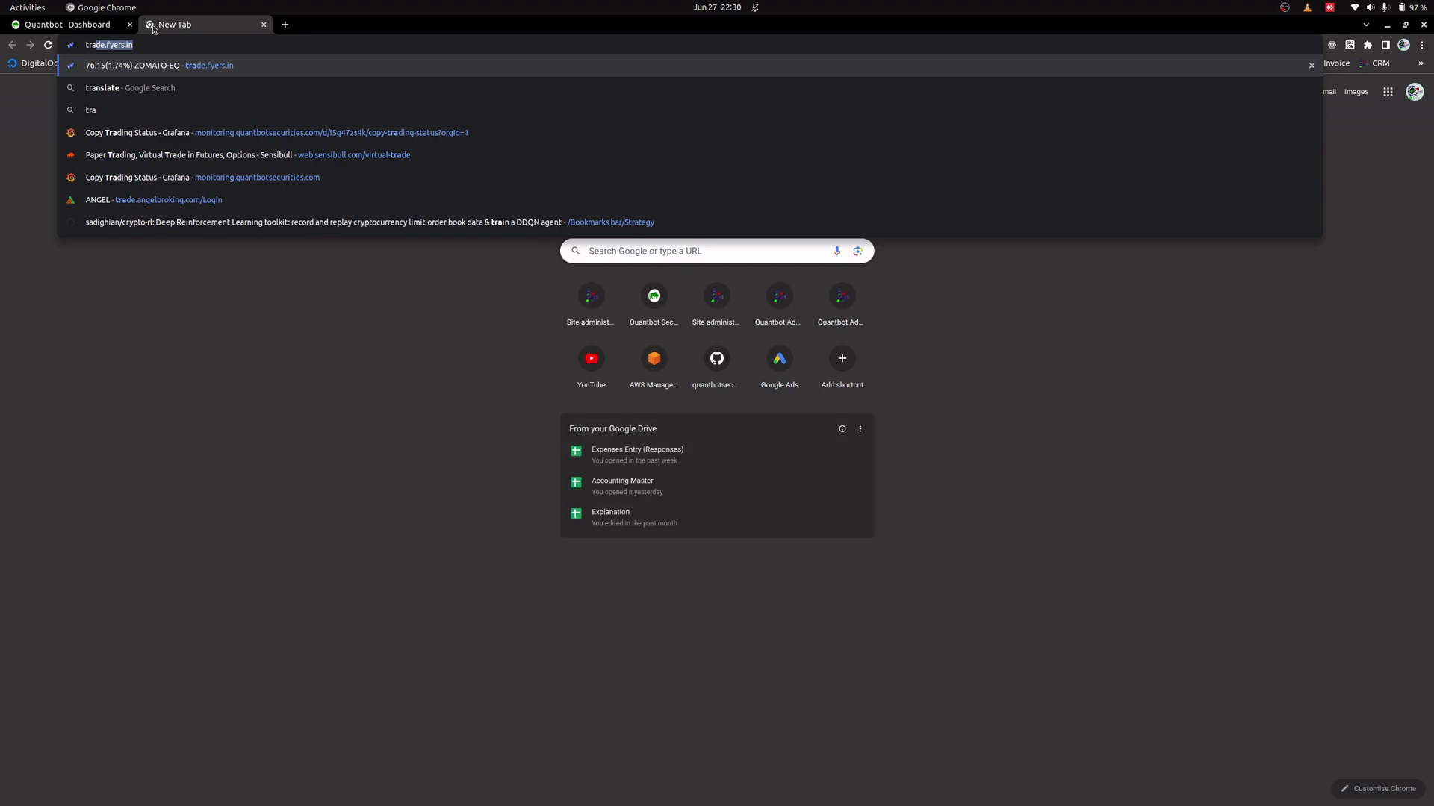
pyautogui.press('Return')
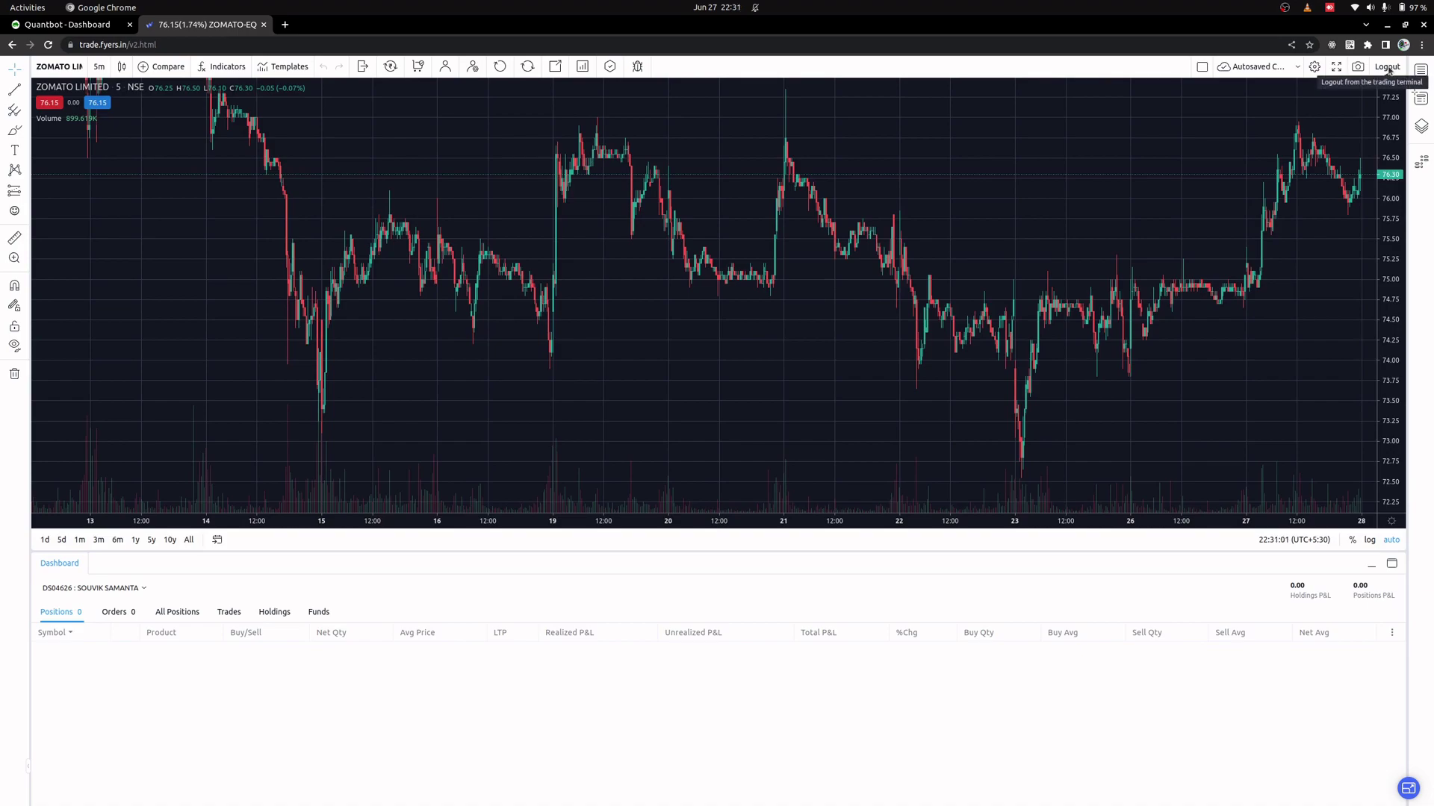
# Log out of the Fyers trading terminal and sign back in with the client ID.
pyautogui.click(1388, 67)
pyautogui.click(695, 340)
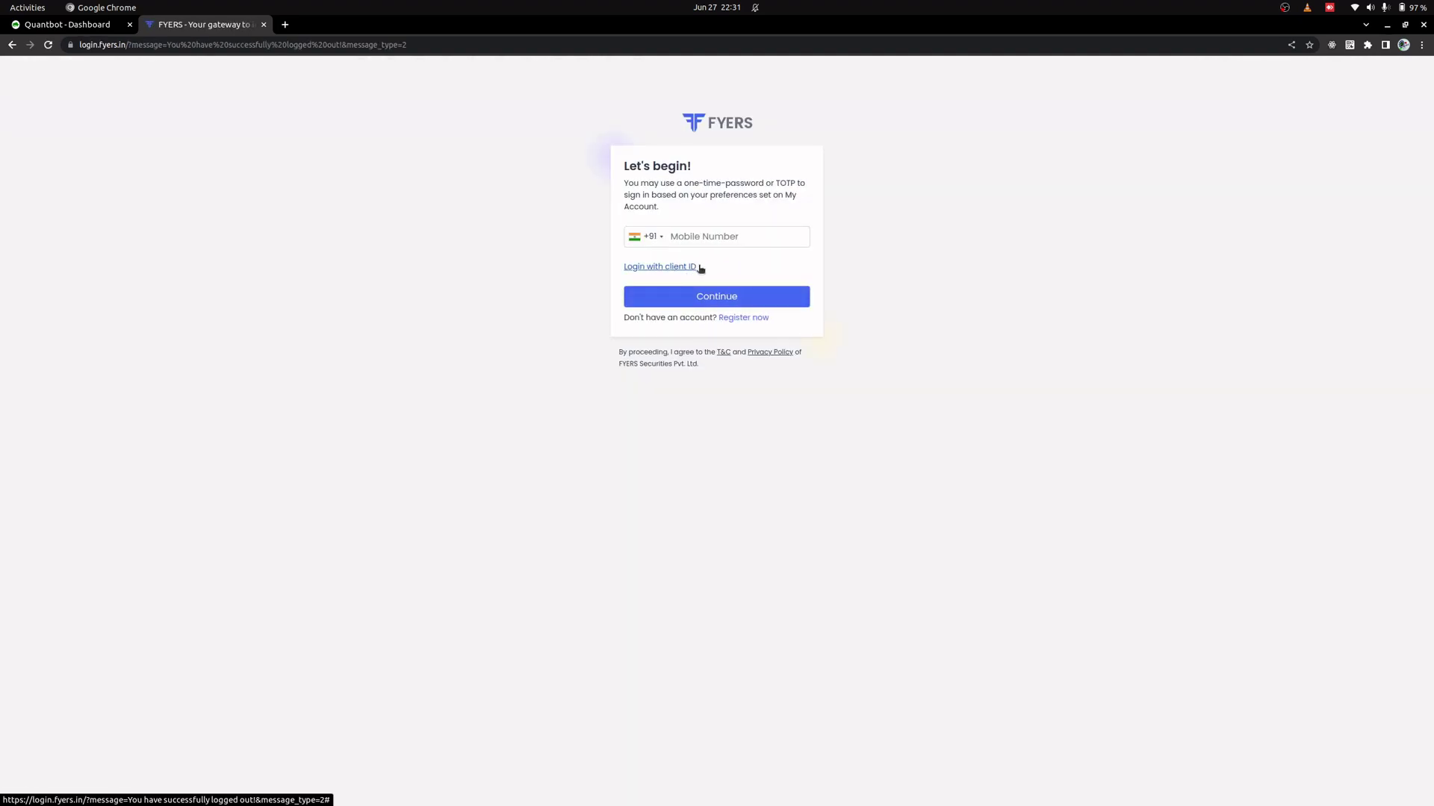
pyautogui.click(673, 269)
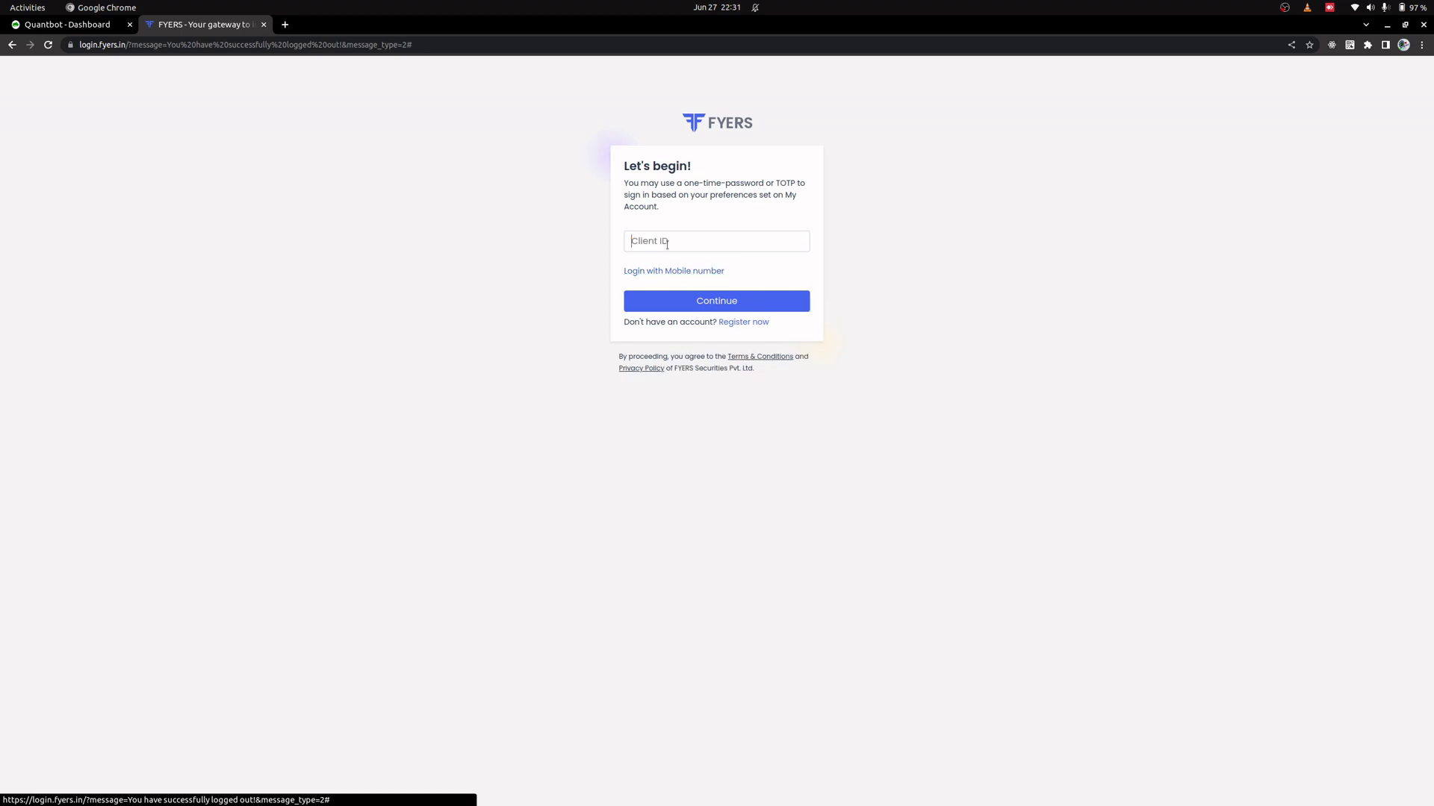
pyautogui.click(666, 242)
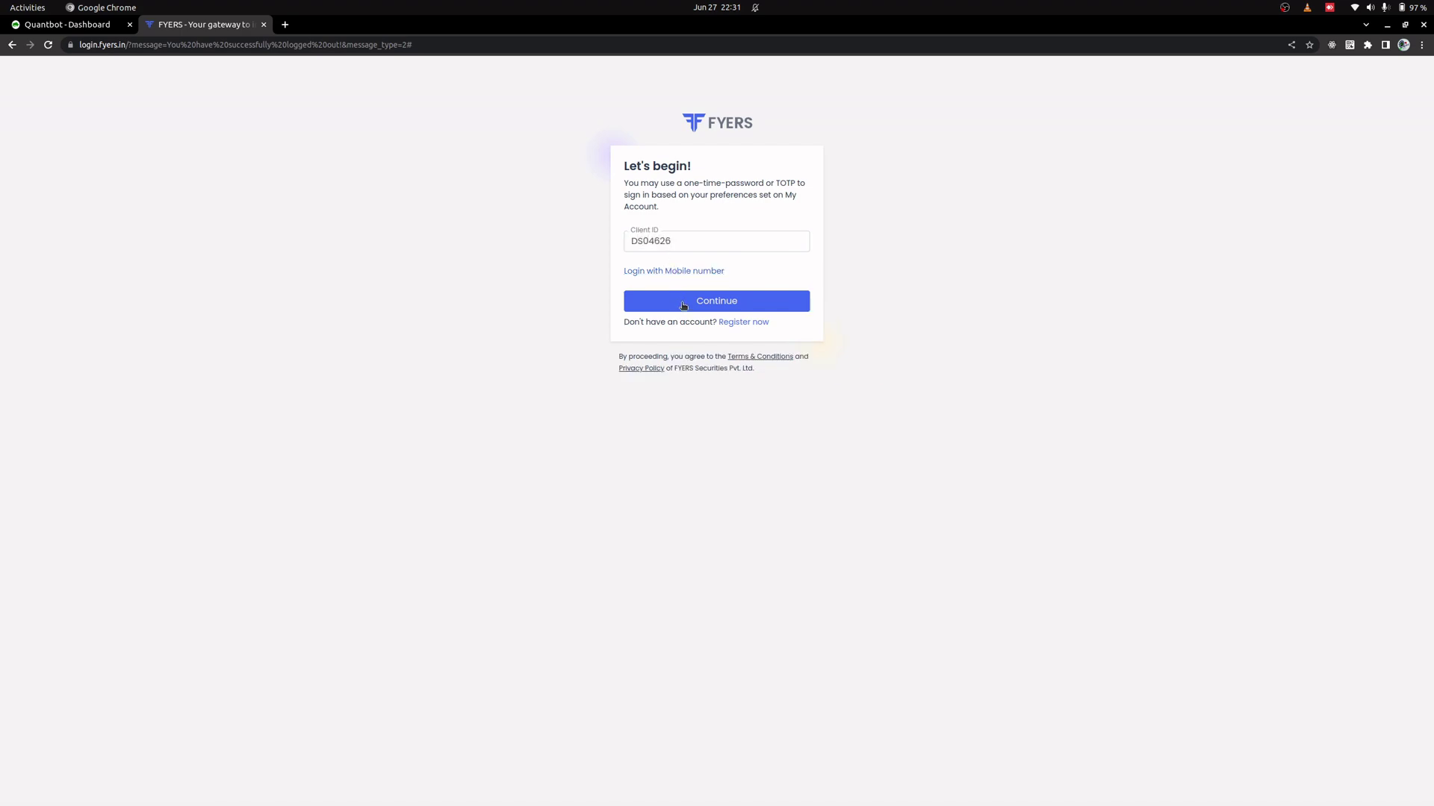
pyautogui.click(683, 302)
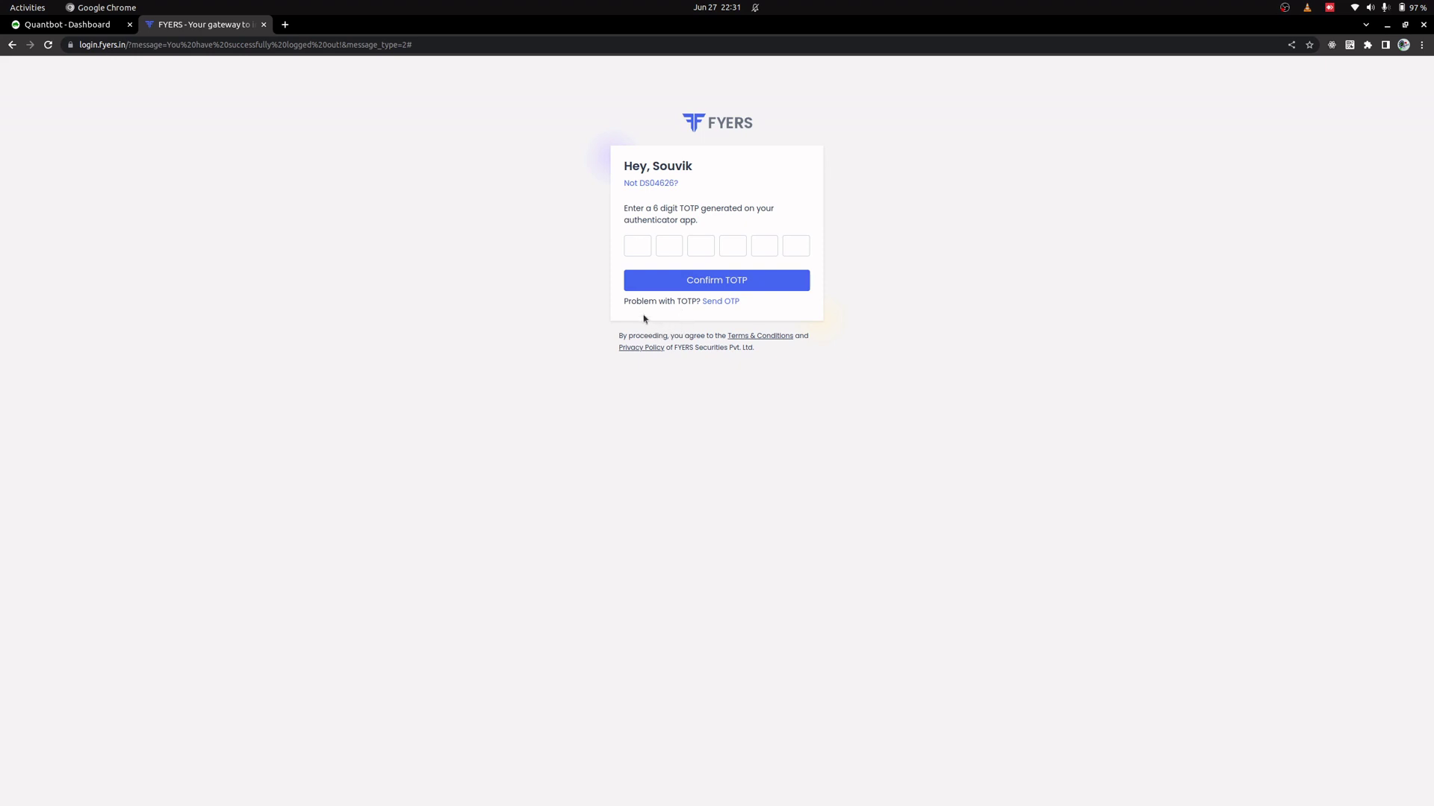
# Verify with a one-time password instead of TOTP, then enter the four-digit PIN.
pyautogui.click(721, 302)
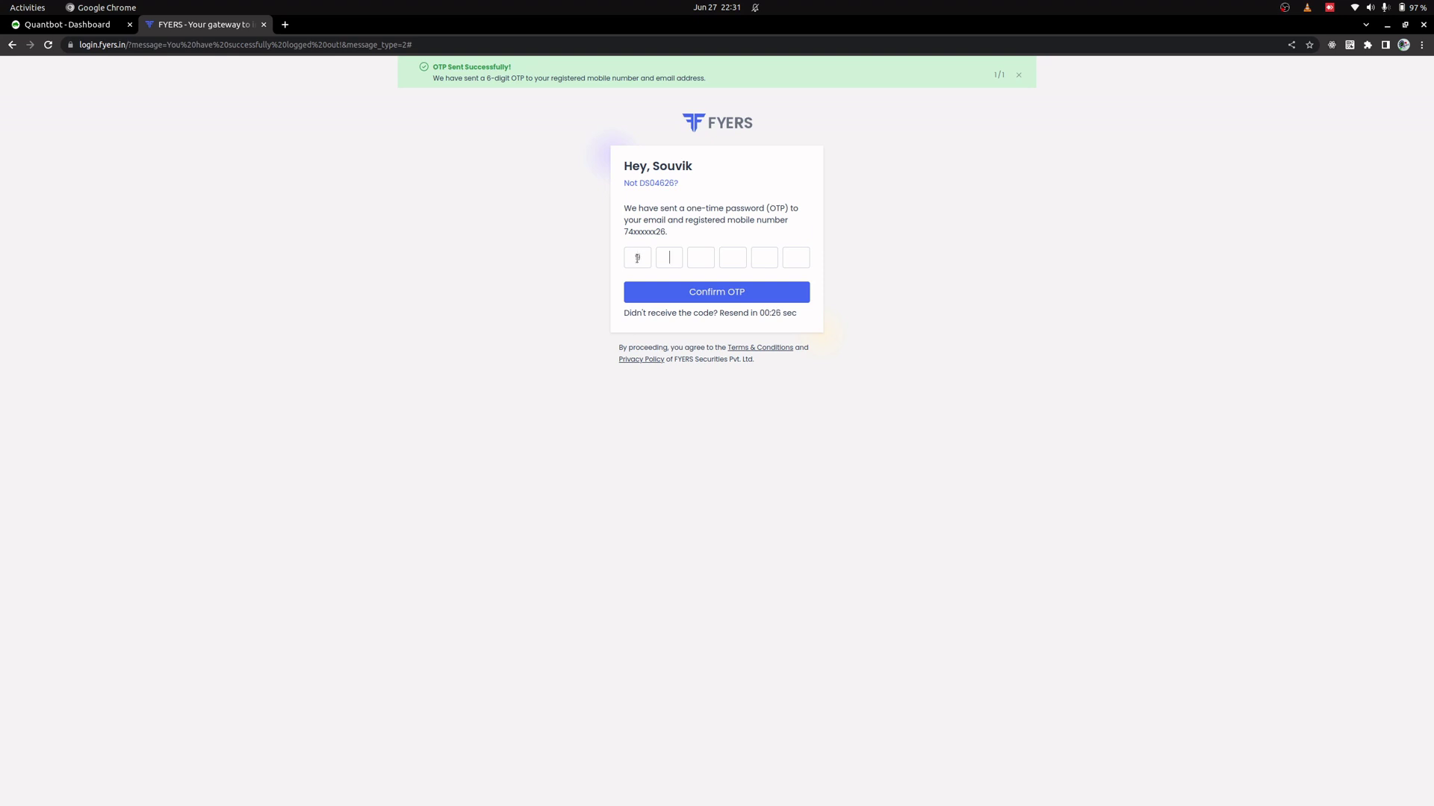
pyautogui.click(670, 296)
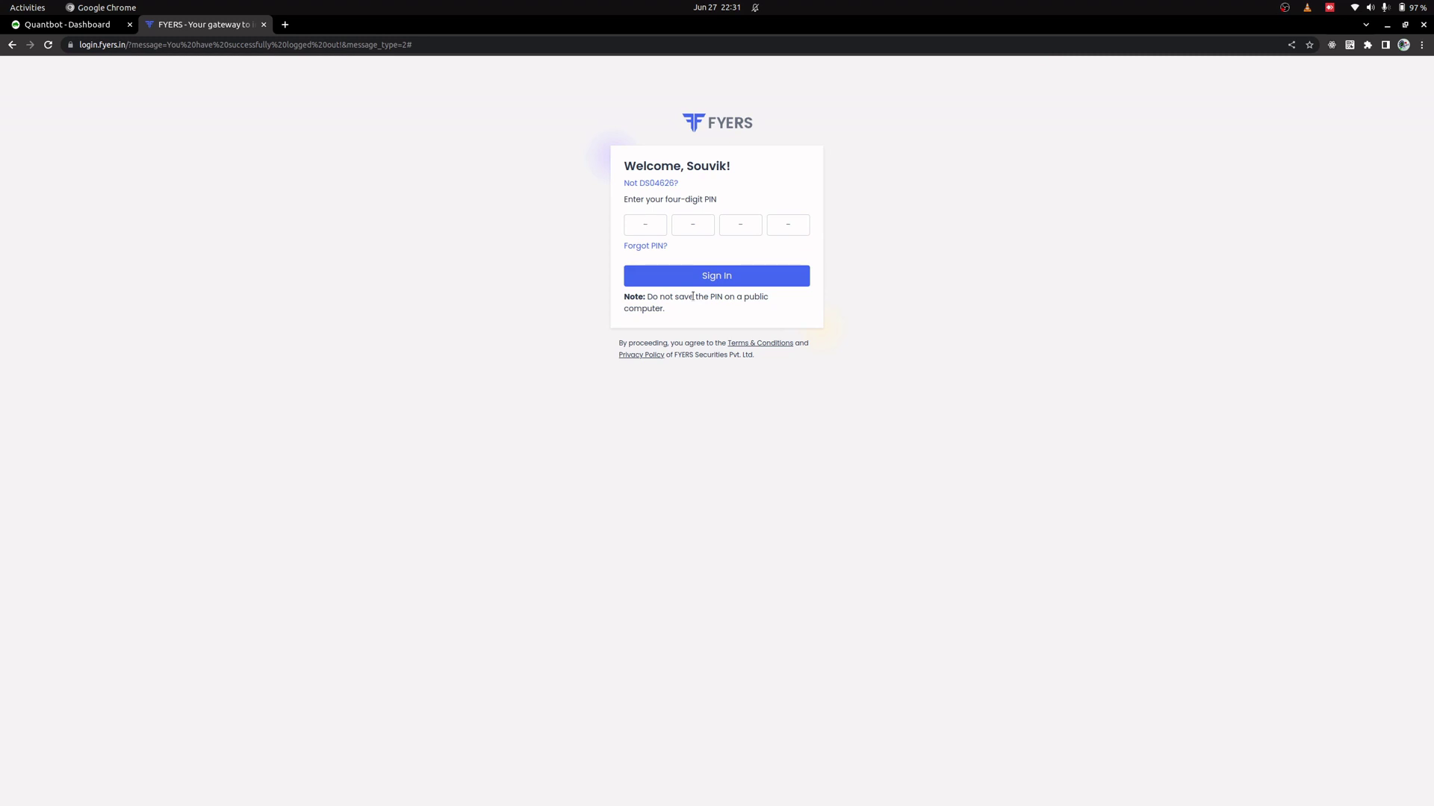
# Sign in and go to Manage Account from the account card in My Account.
pyautogui.click(718, 276)
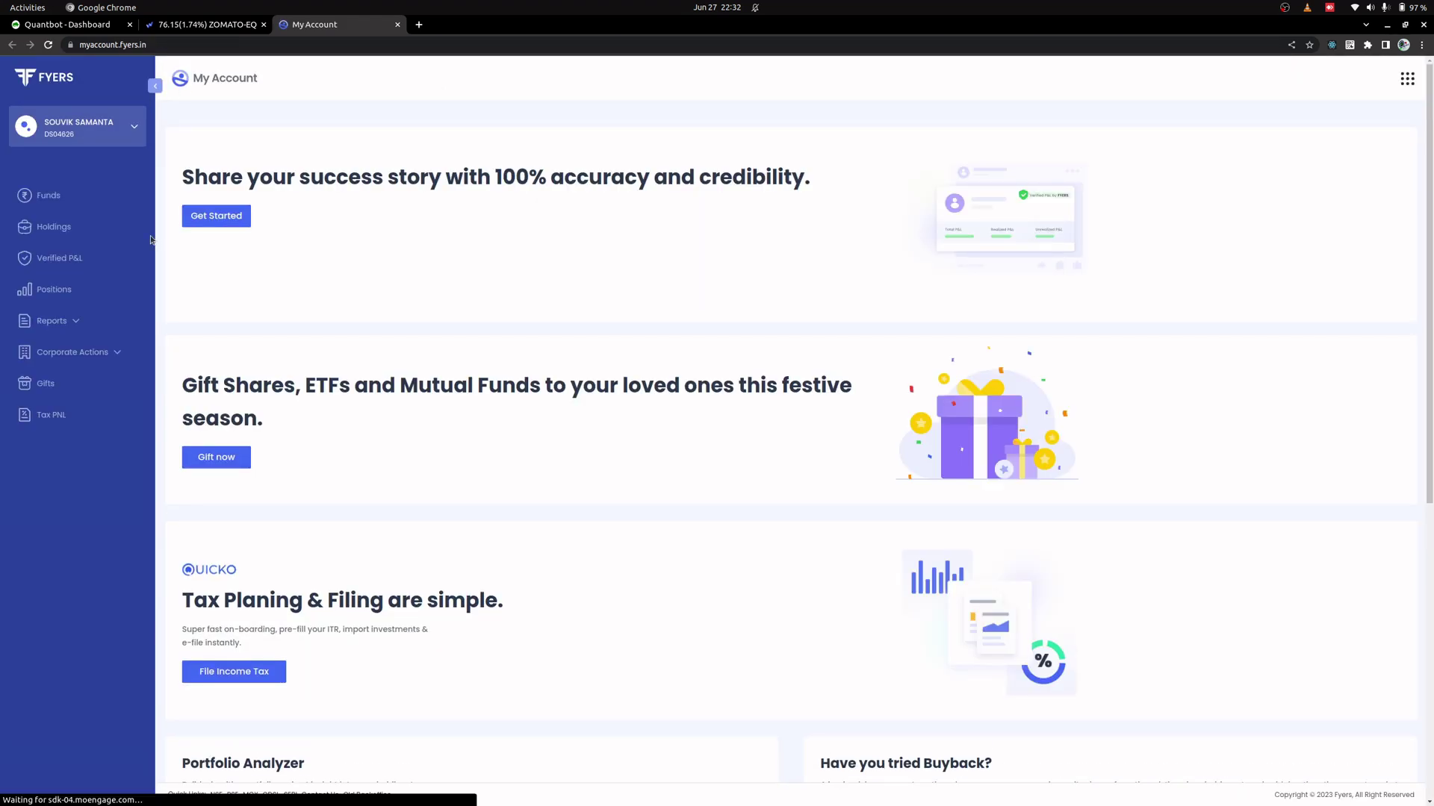
pyautogui.click(106, 128)
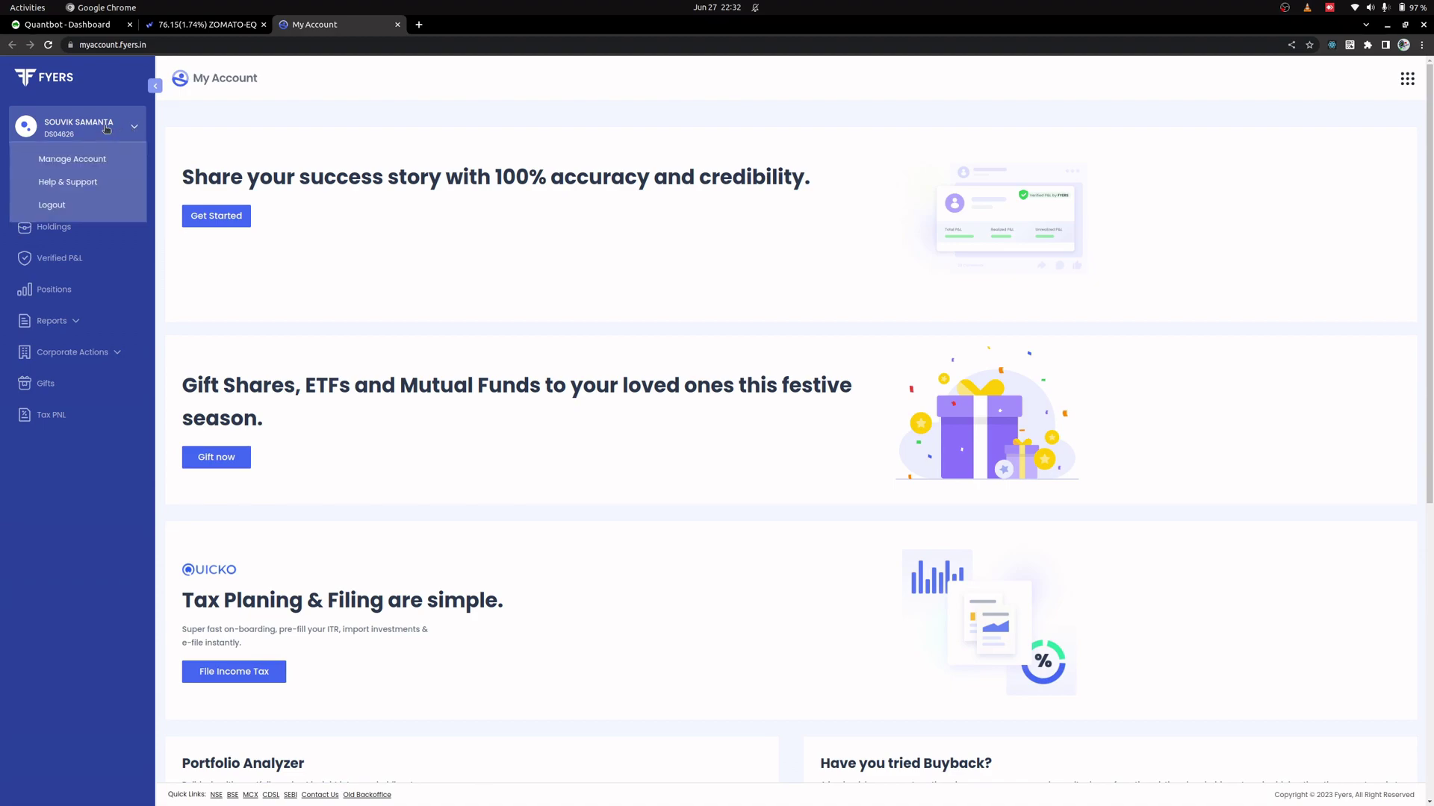
pyautogui.click(81, 161)
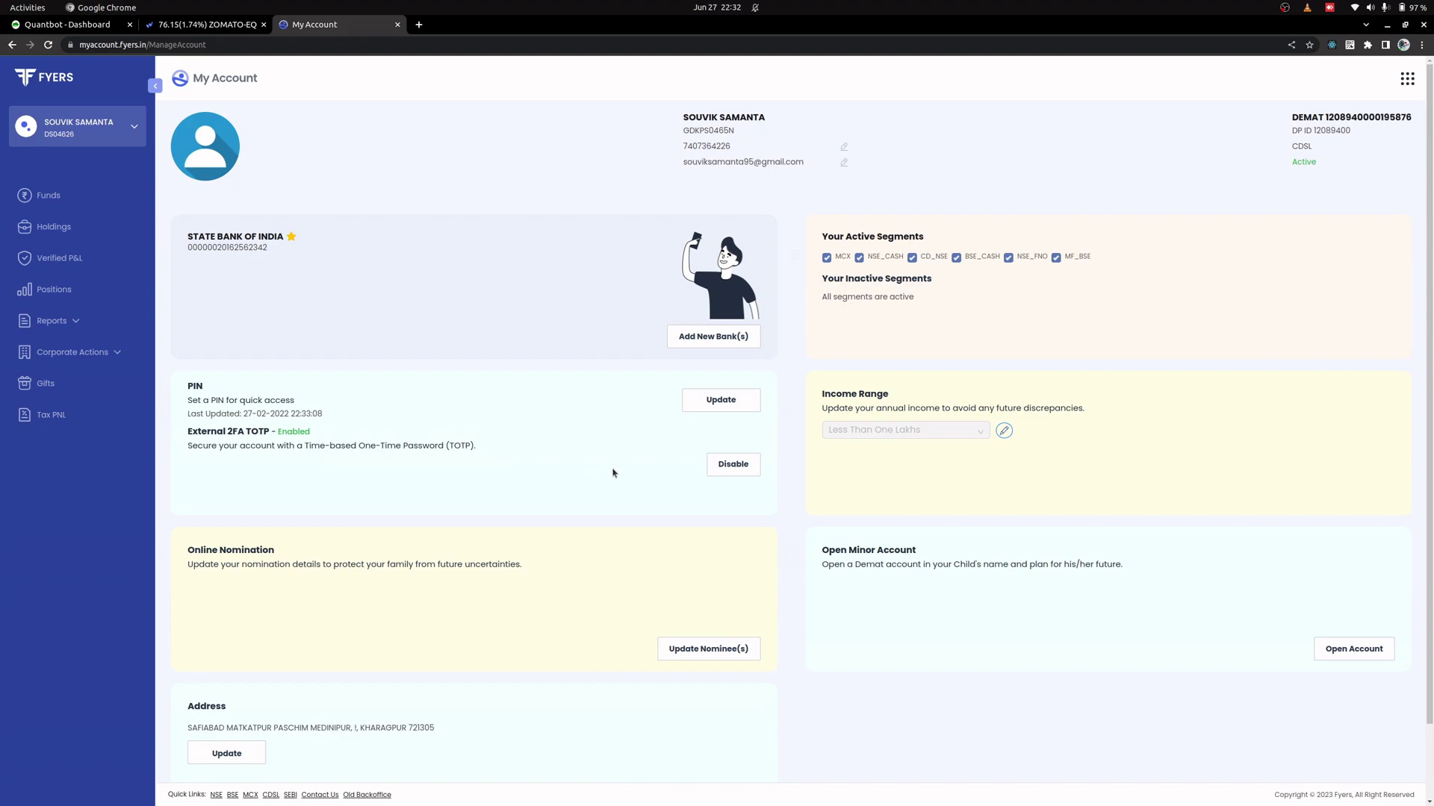
# Disable External 2FA TOTP, re-enable it, and copy the new TOTP key.
pyautogui.click(728, 466)
pyautogui.click(690, 512)
pyautogui.click(733, 470)
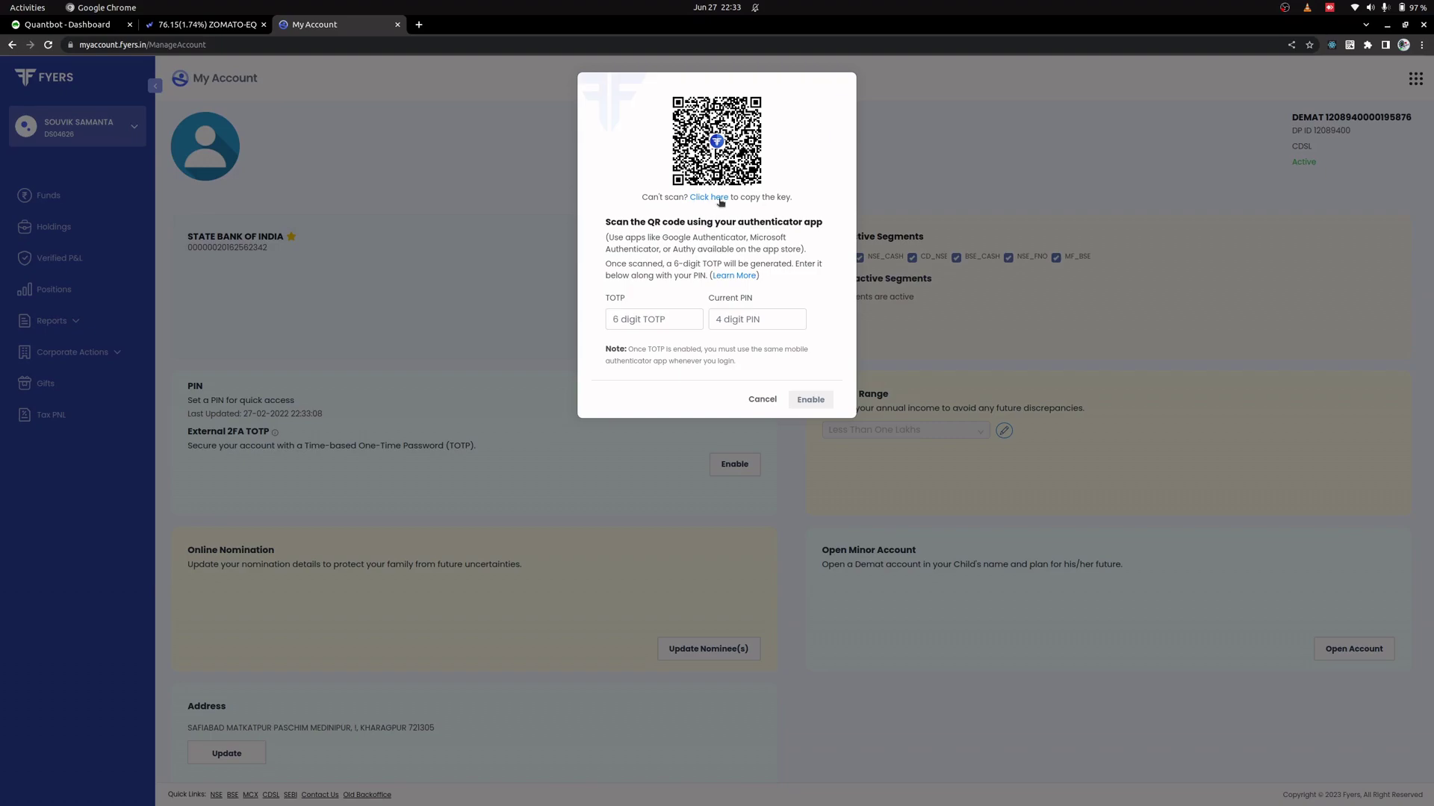
pyautogui.click(709, 200)
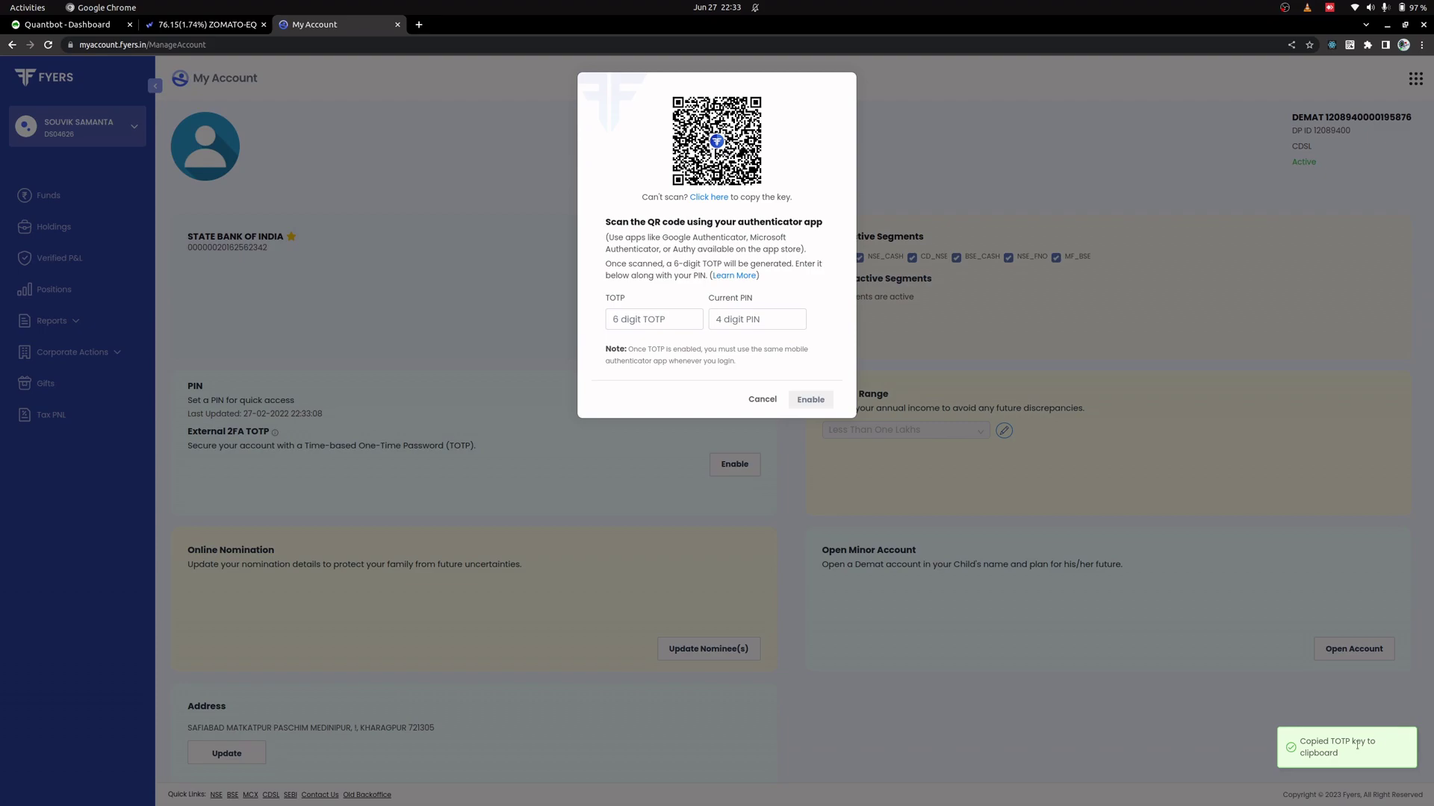
# Paste the copied key into Quantbot's TOTP KEY field, then return to the Fyers TOTP setup.
pyautogui.click(53, 26)
pyautogui.click(541, 303)
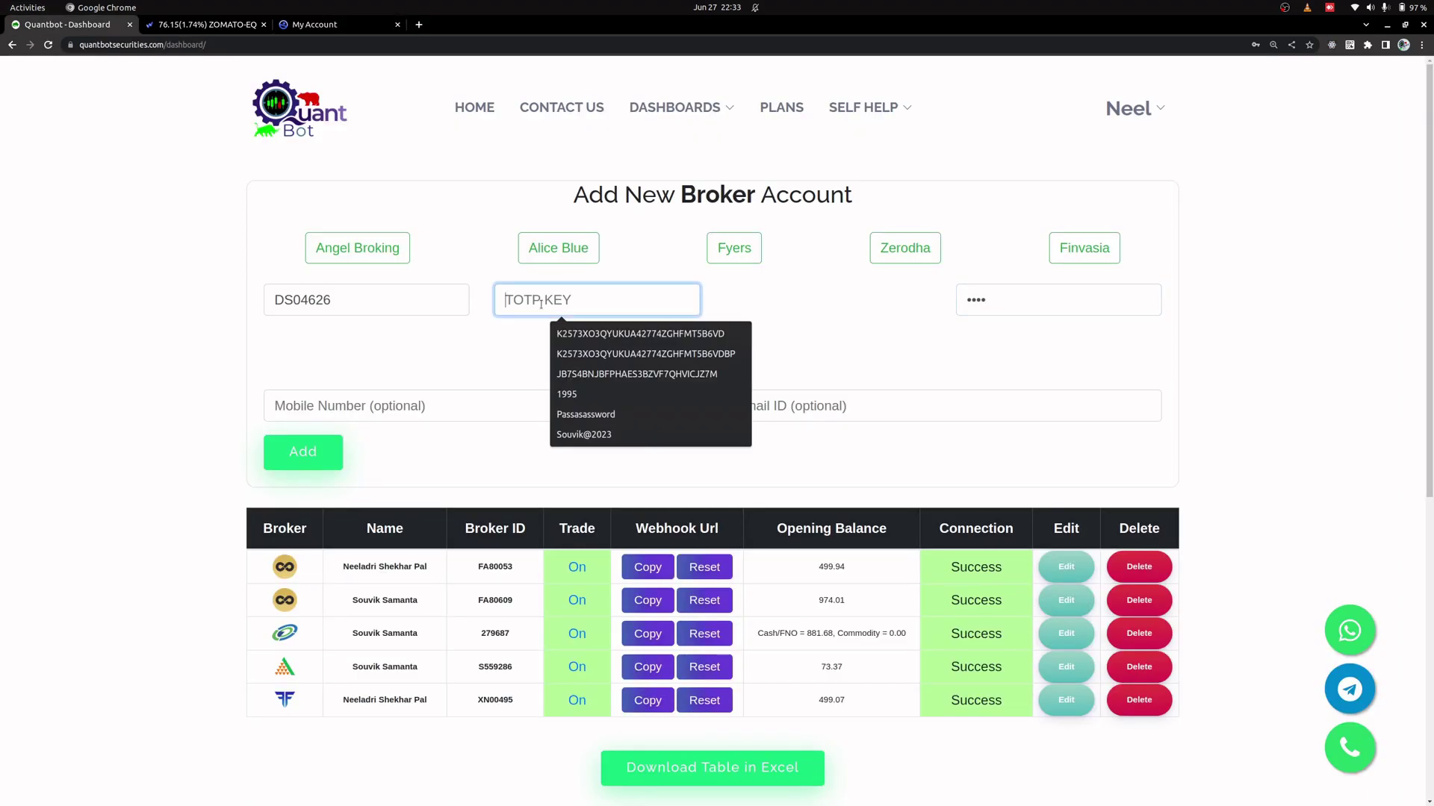
pyautogui.hotkey('ctrl', 'v')
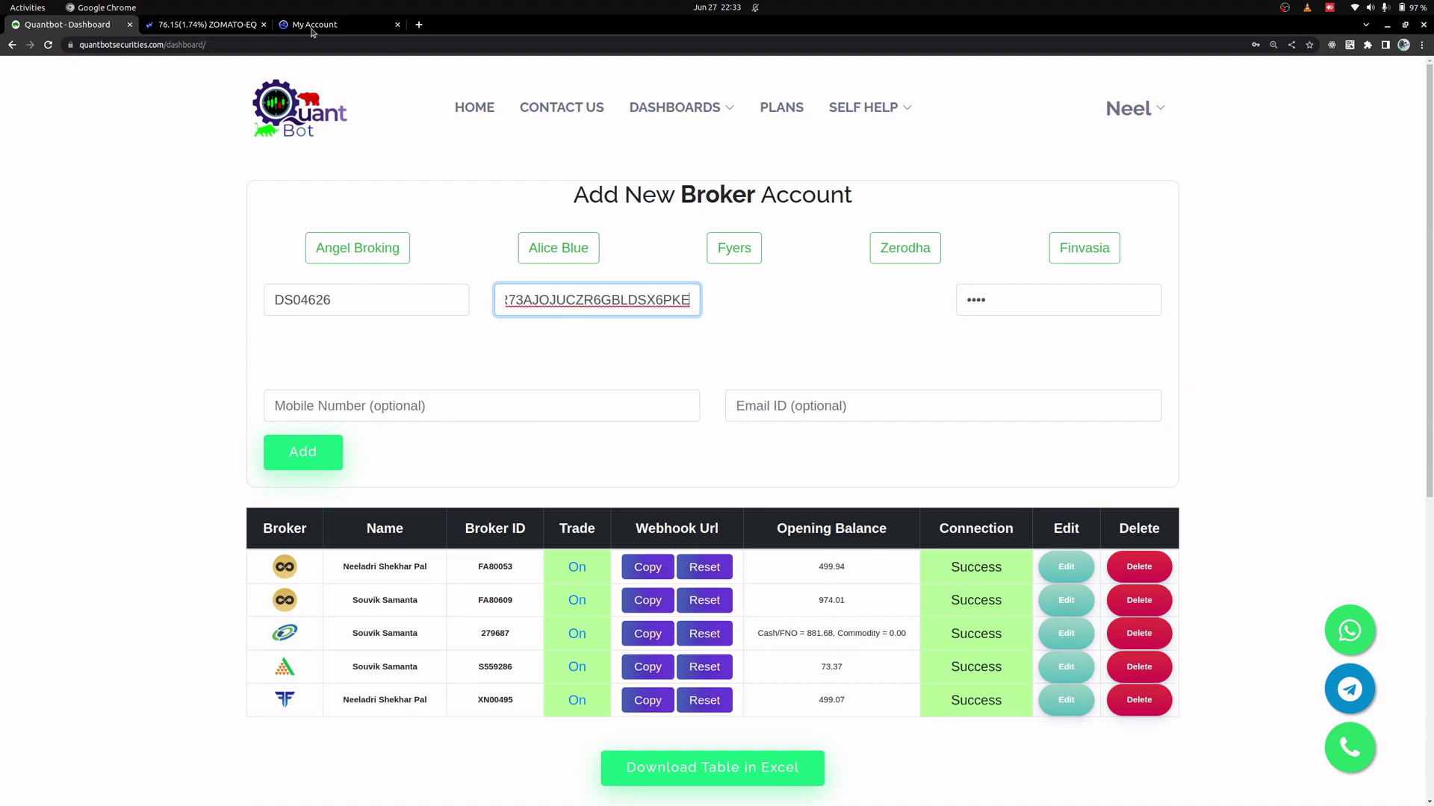
pyautogui.click(312, 28)
pyautogui.click(71, 25)
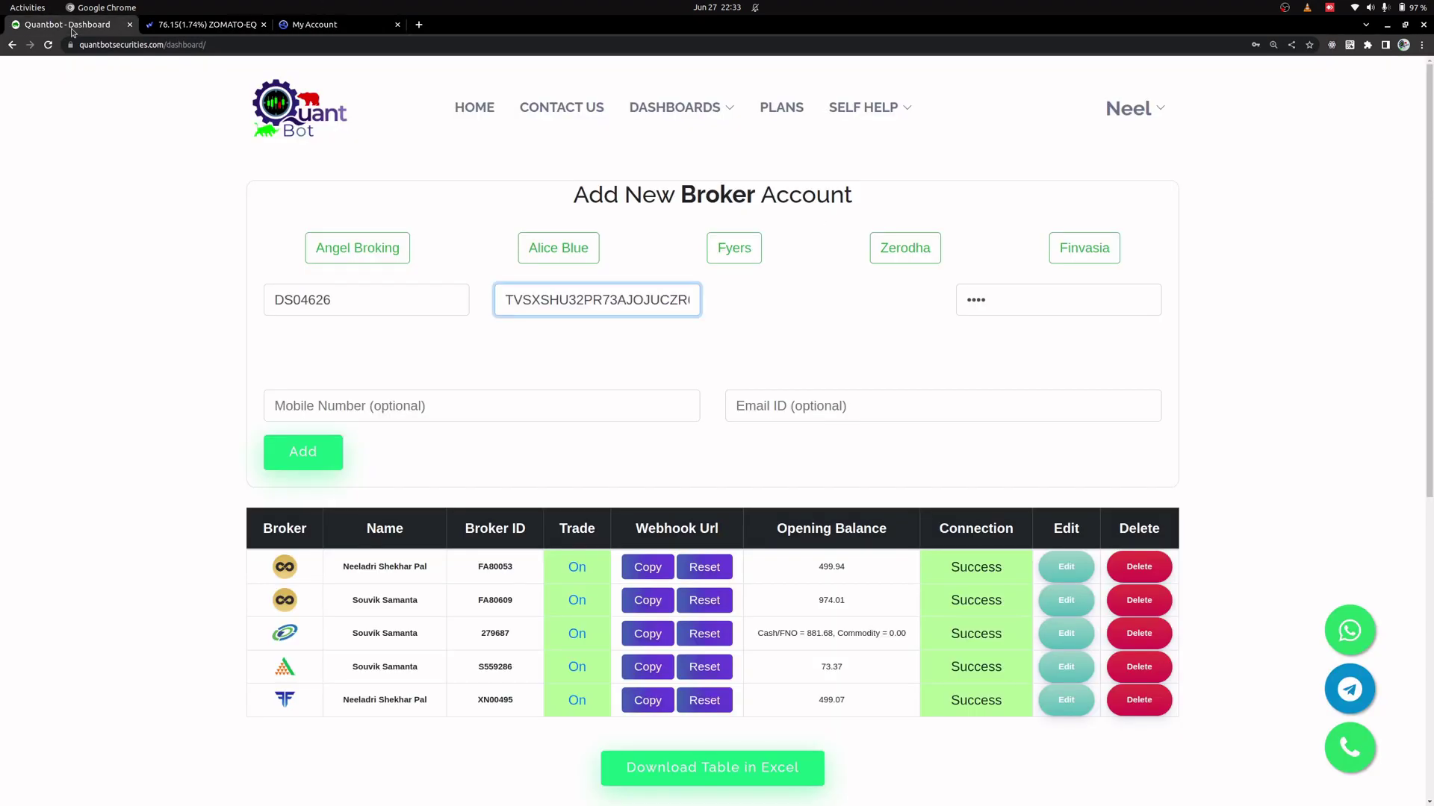
pyautogui.click(298, 27)
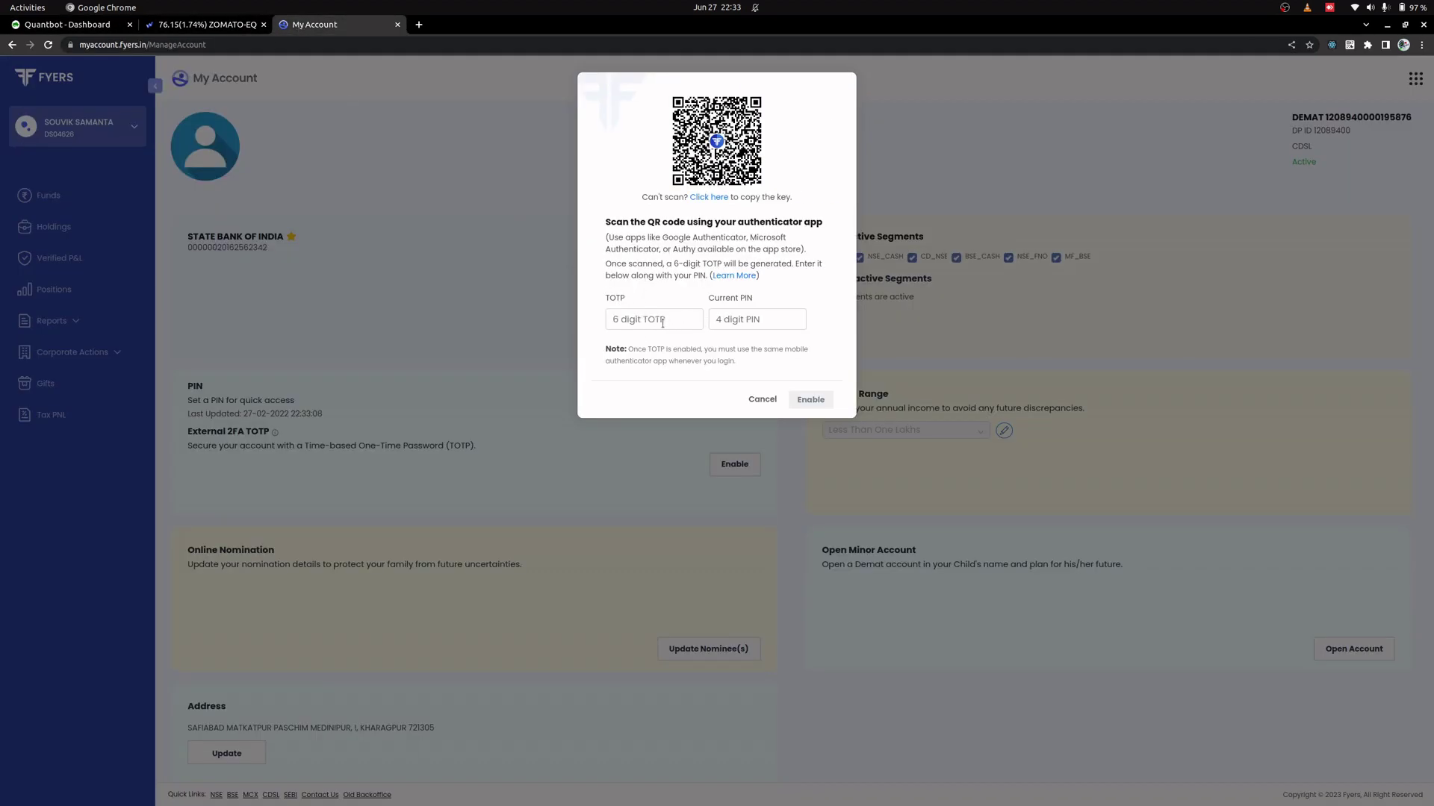
# Enter the current PIN and the 6-digit authenticator code, then enable external TOTP.
pyautogui.click(661, 321)
pyautogui.click(765, 314)
pyautogui.click(646, 321)
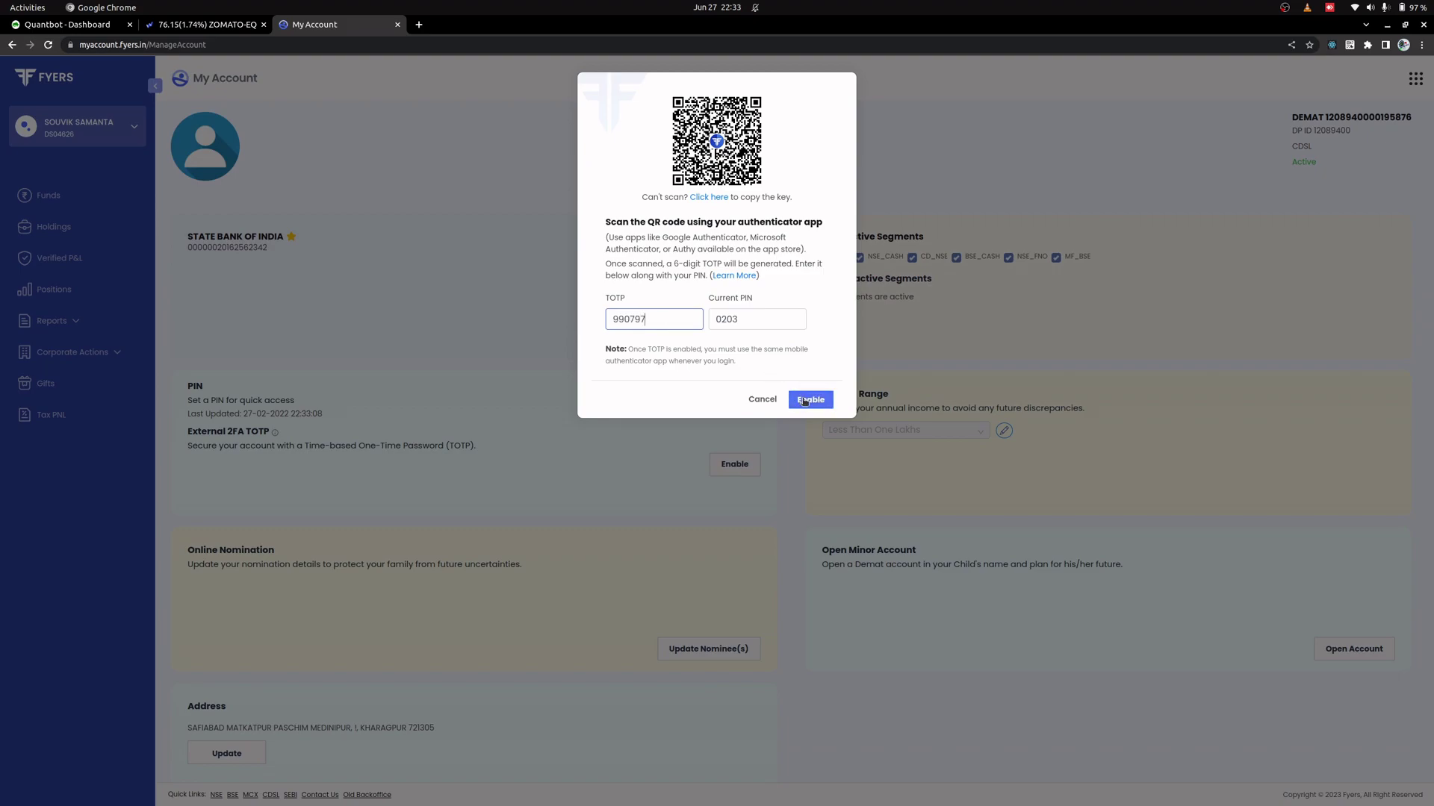
pyautogui.click(803, 401)
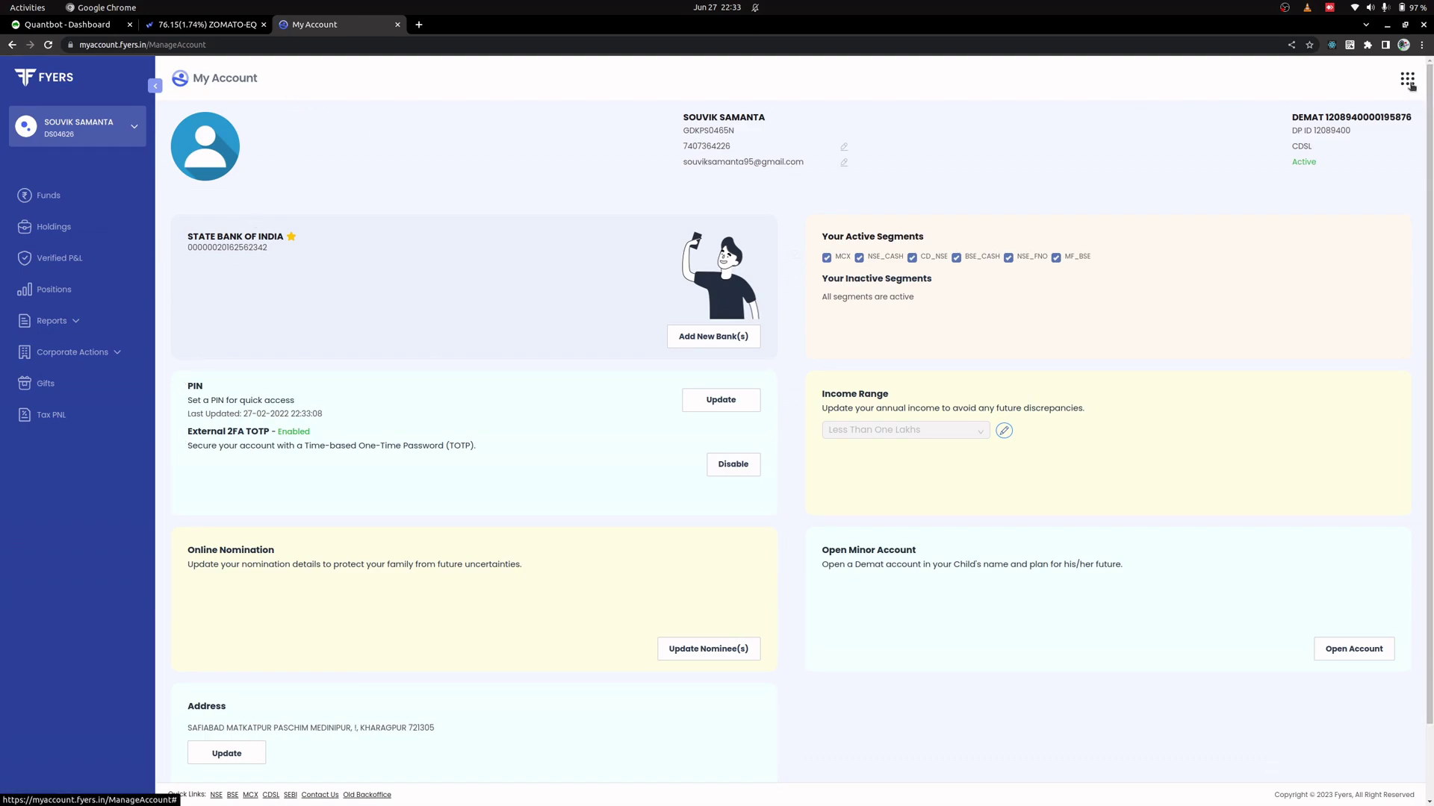
# Log out of Fyers My Account, close the login tab, reload the terminal, and return to Quantbot.
pyautogui.click(135, 127)
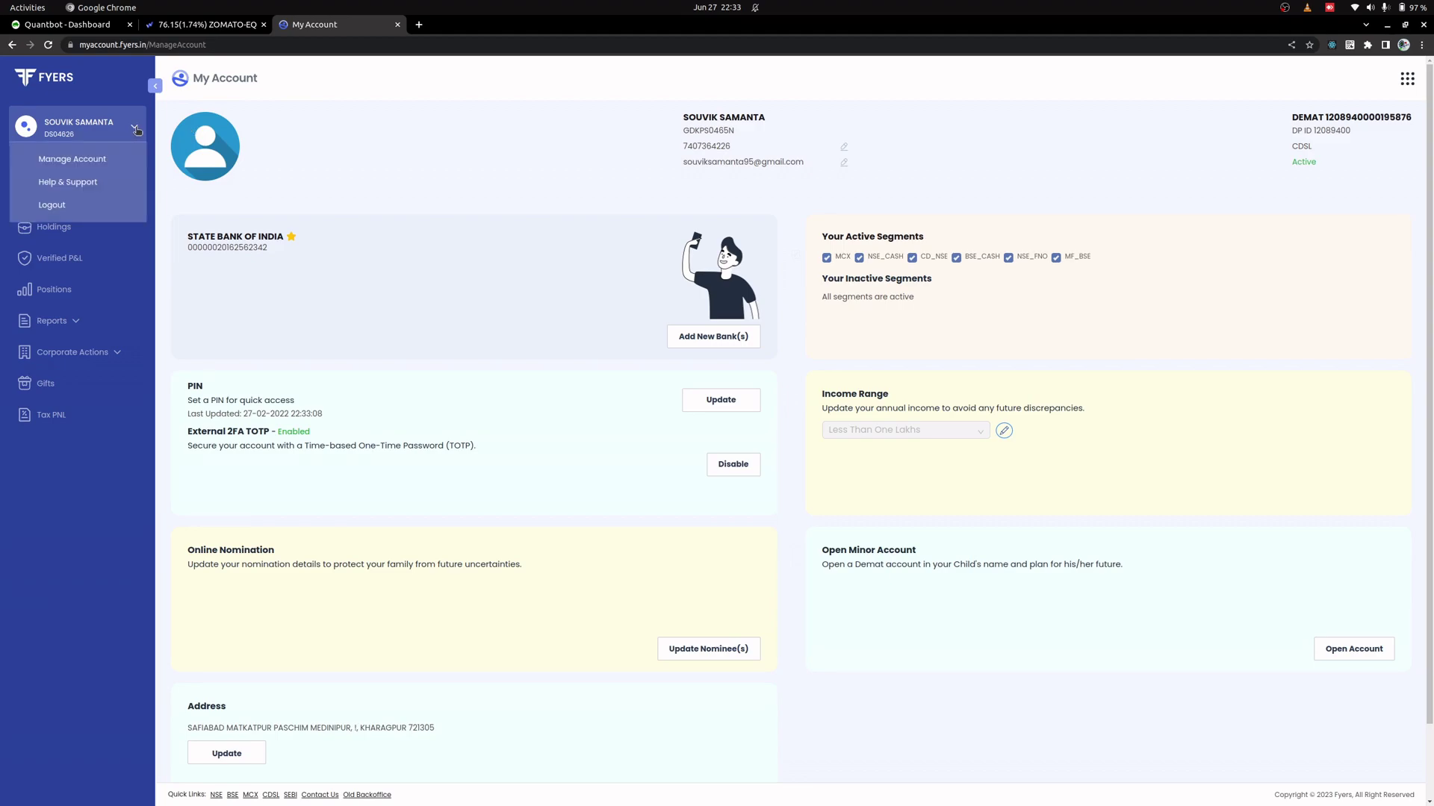
pyautogui.click(62, 213)
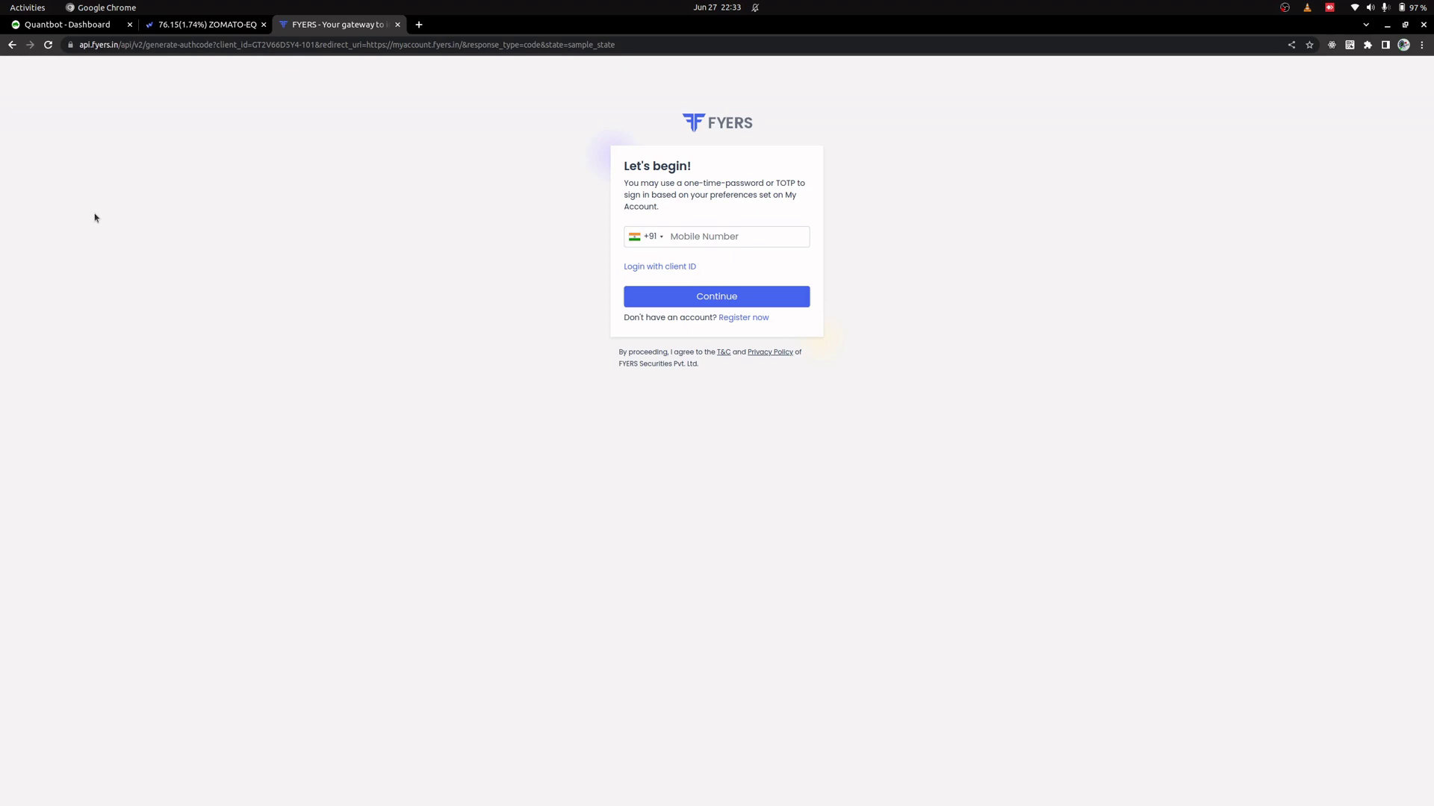
pyautogui.hotkey('ctrl', 'w')
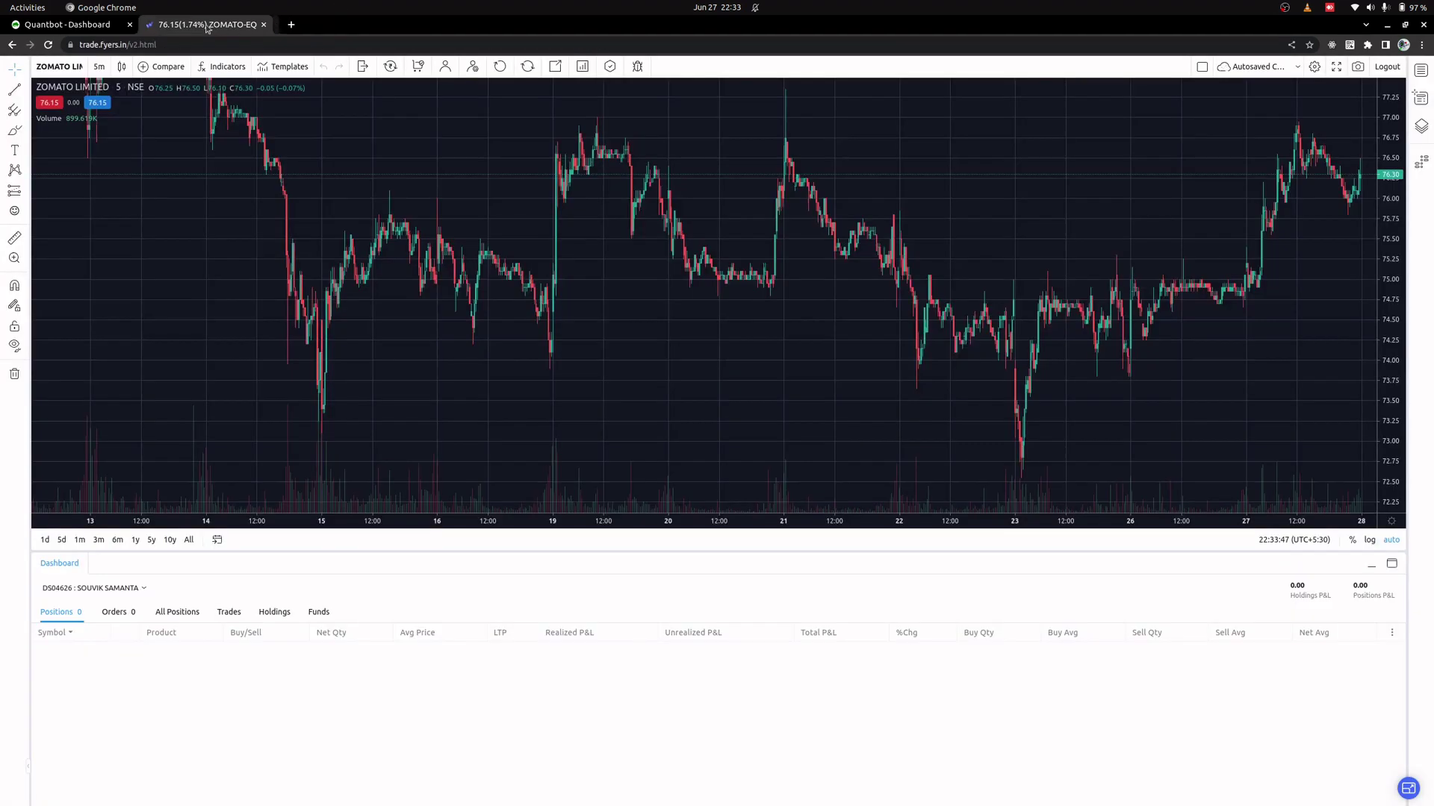
pyautogui.click(49, 48)
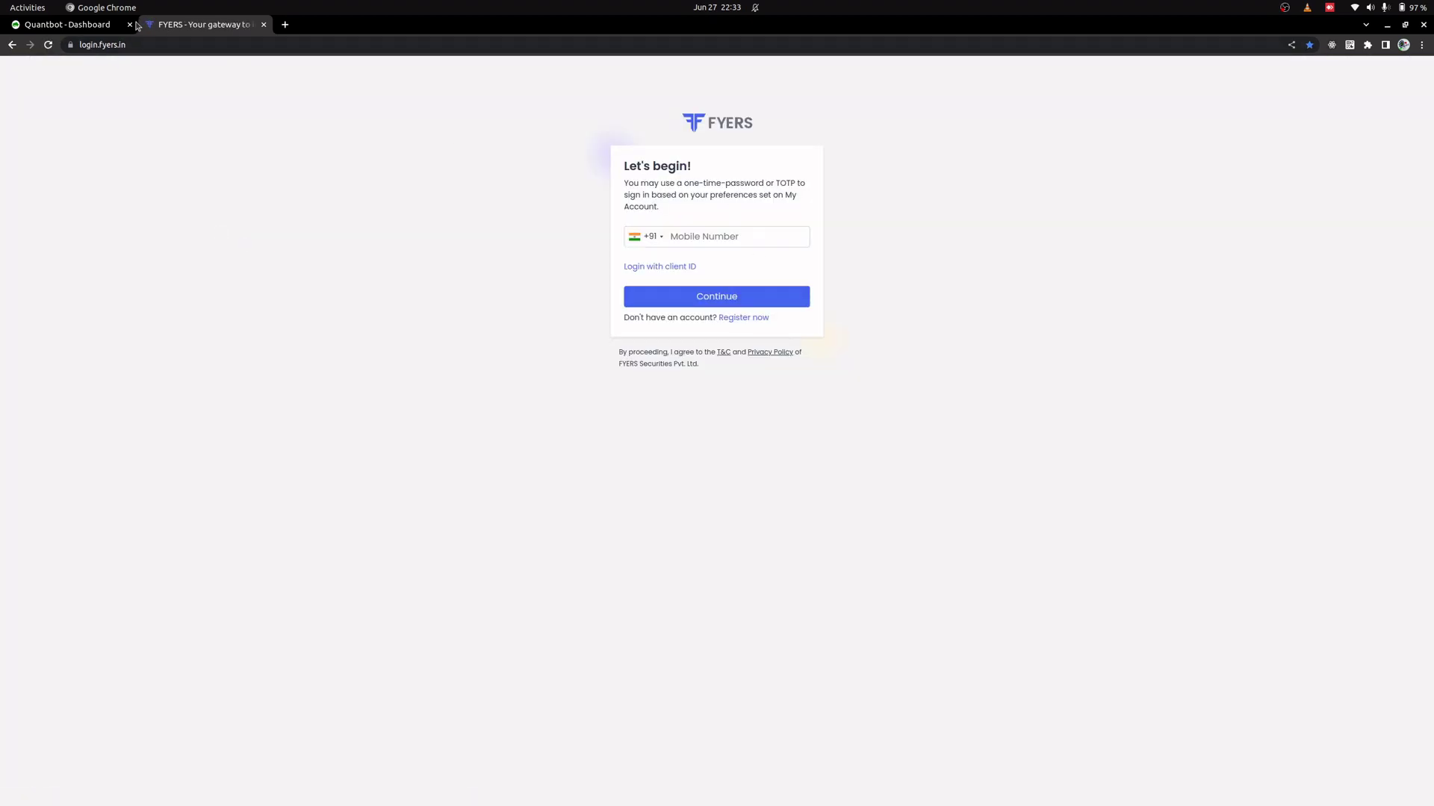
pyautogui.click(73, 30)
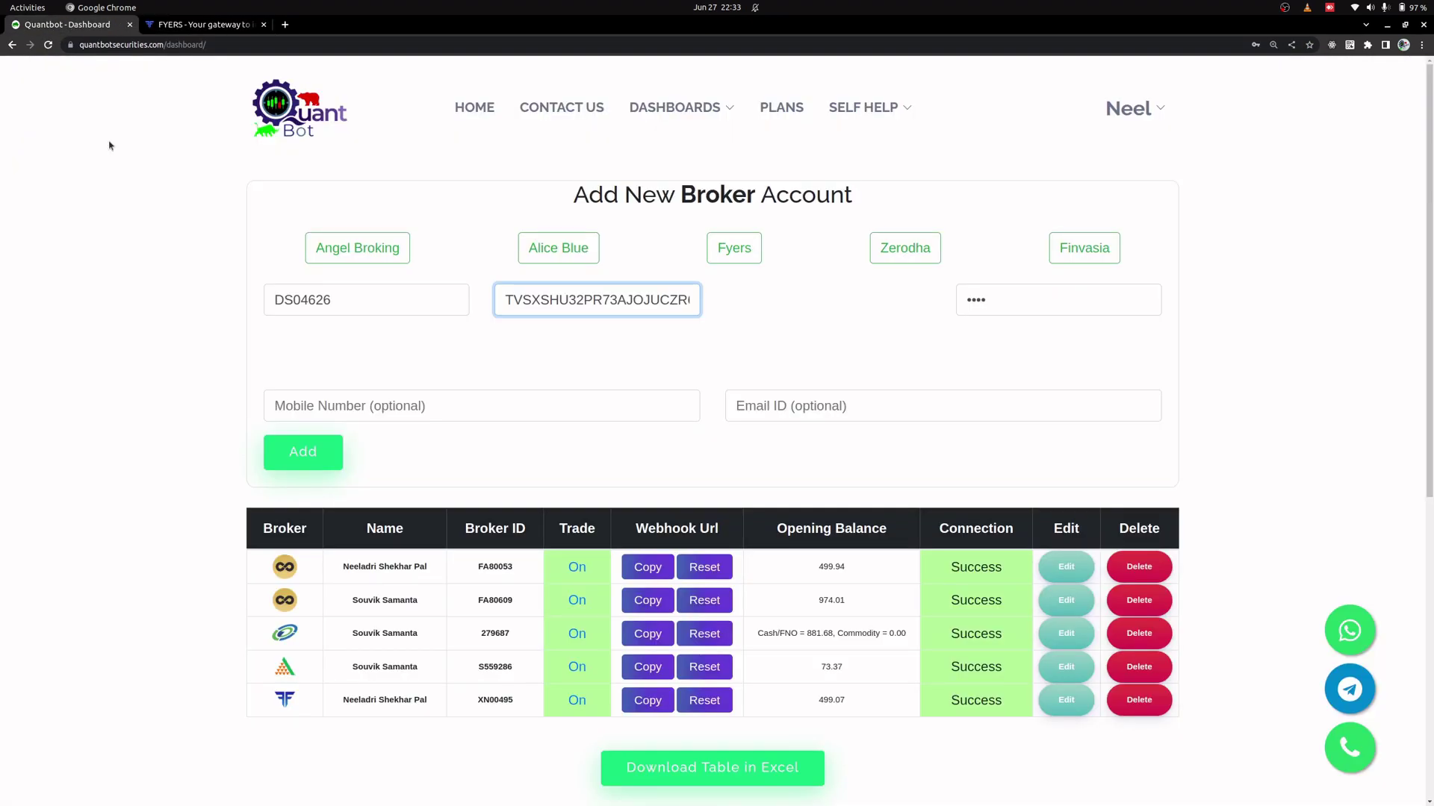
# Add the account in Quantbot and authorise it on Fyers with client ID, TOTP code and PIN.
pyautogui.click(311, 461)
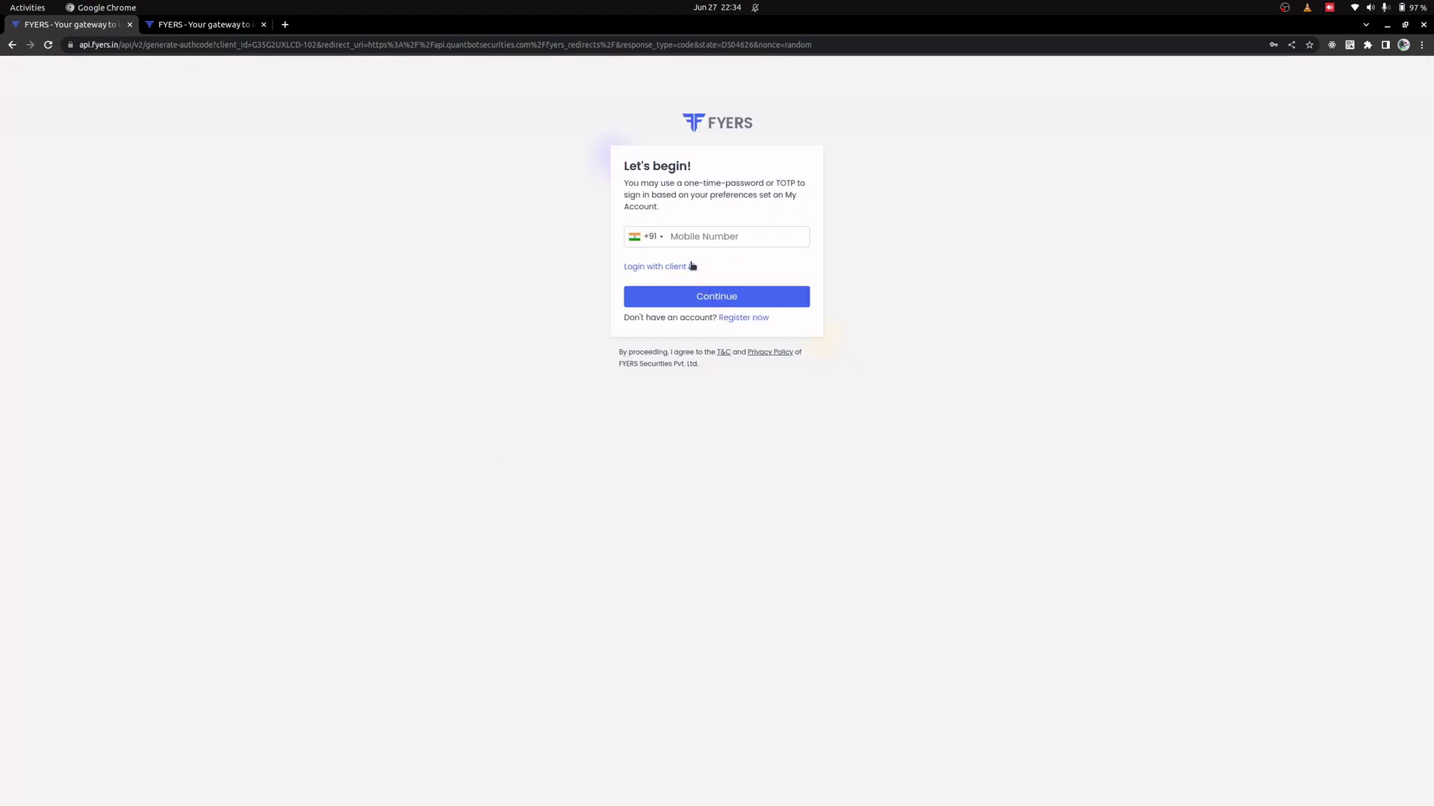
pyautogui.click(658, 268)
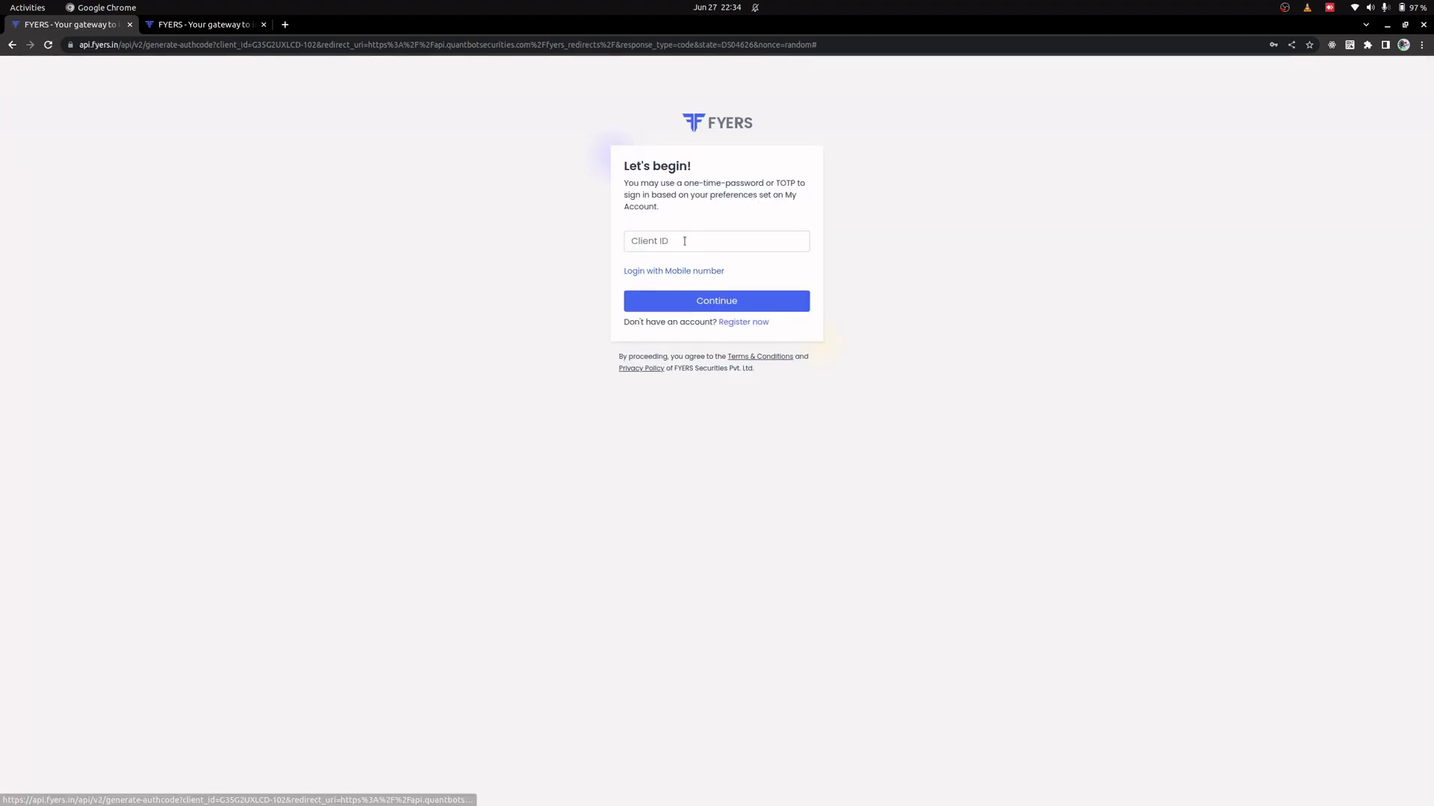
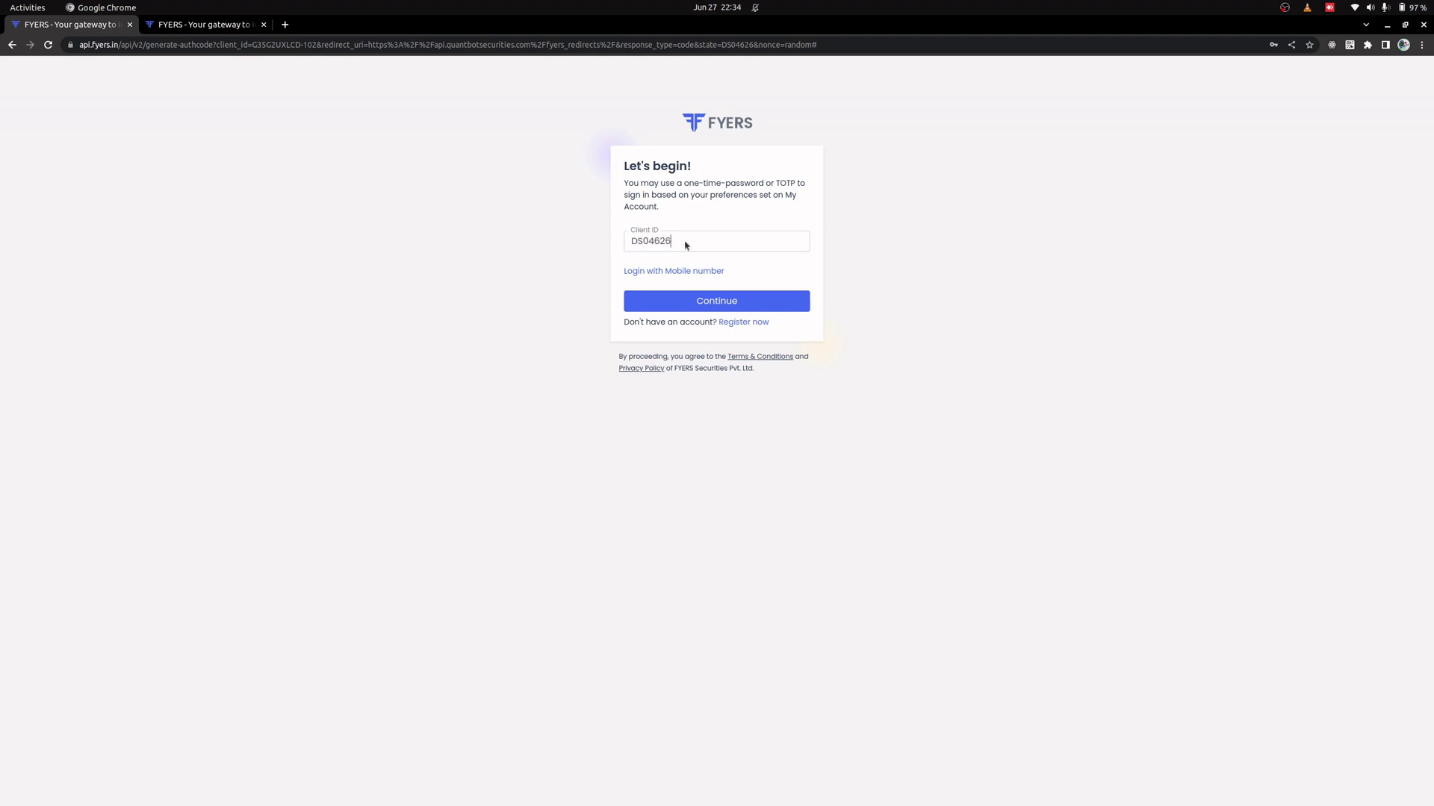
pyautogui.press('Return')
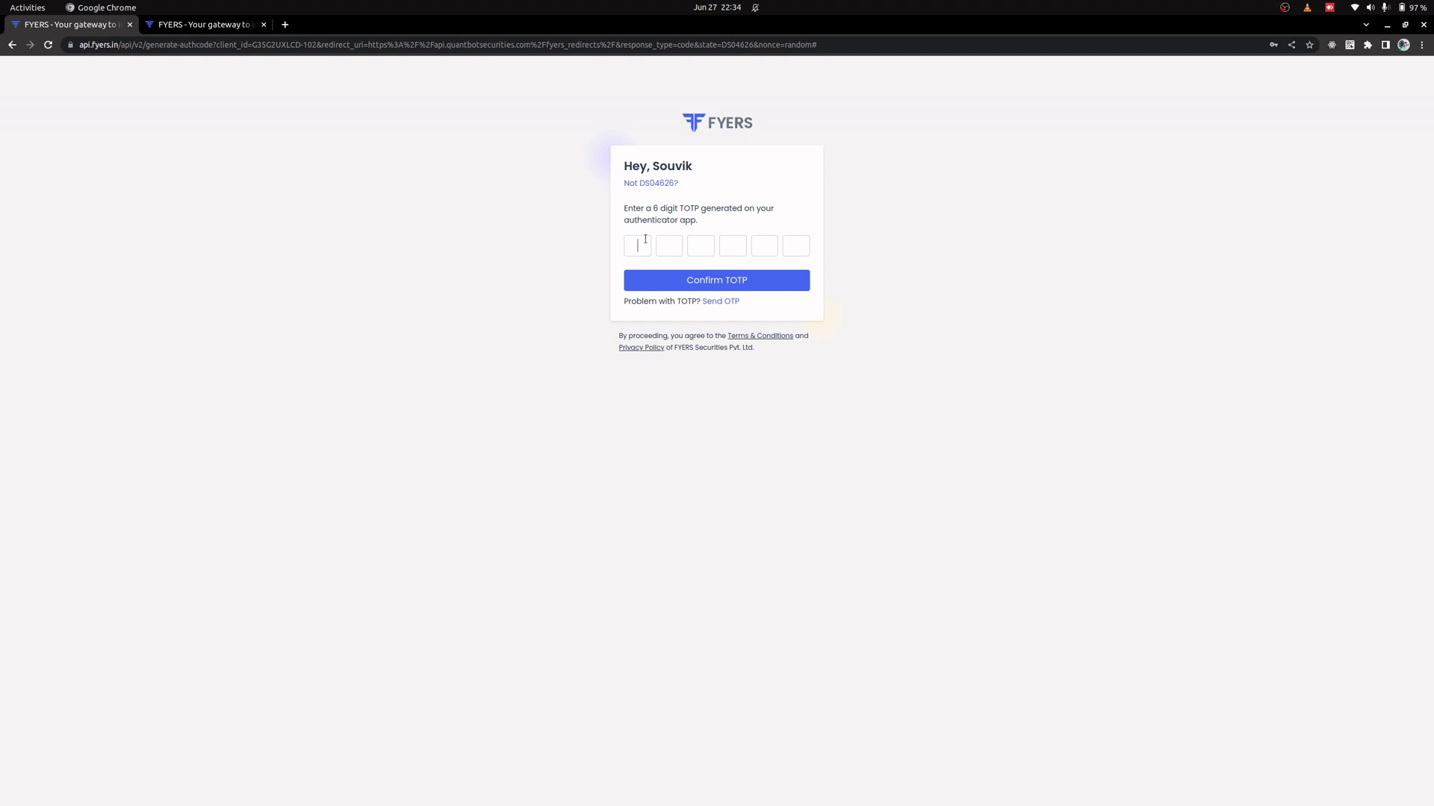
pyautogui.click(691, 285)
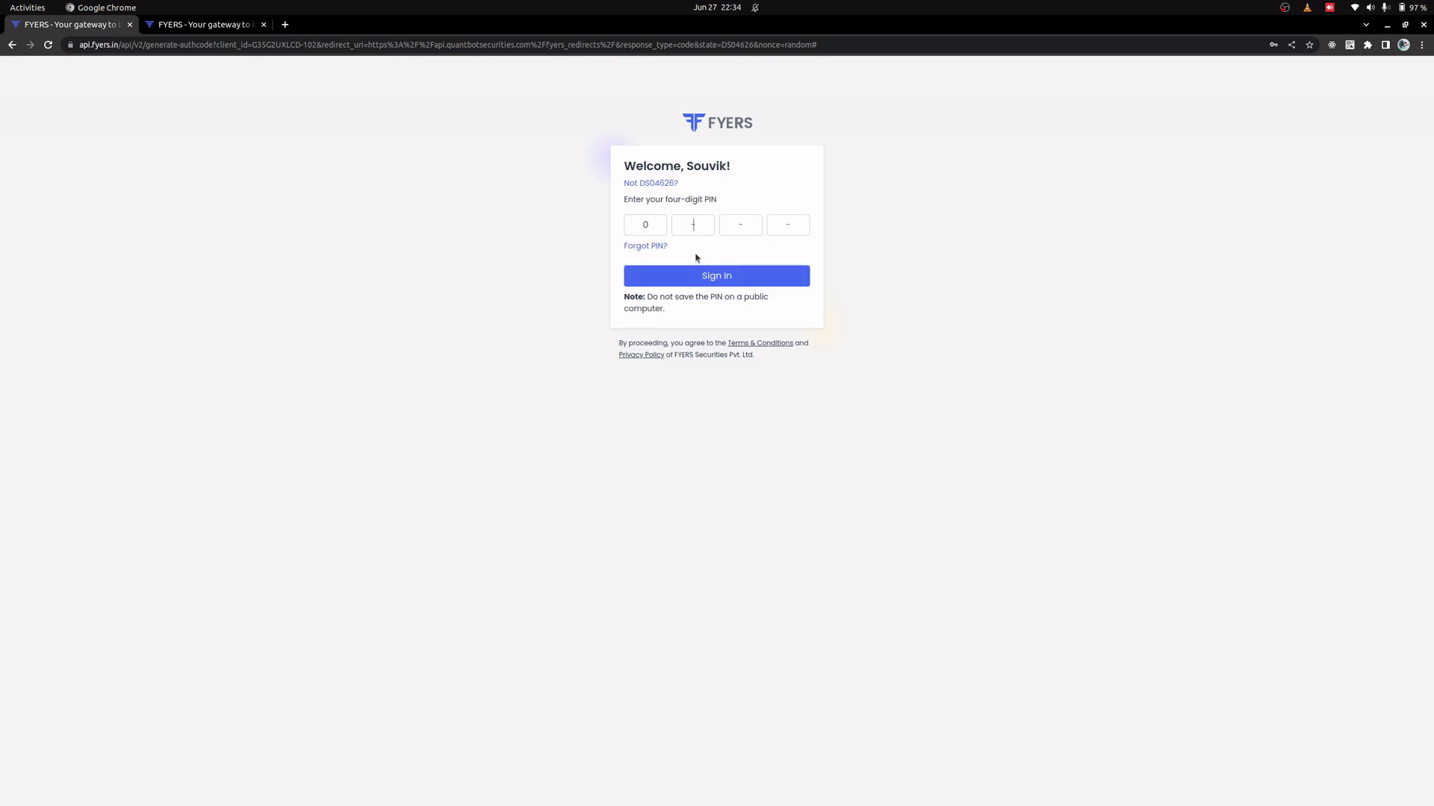
pyautogui.click(702, 276)
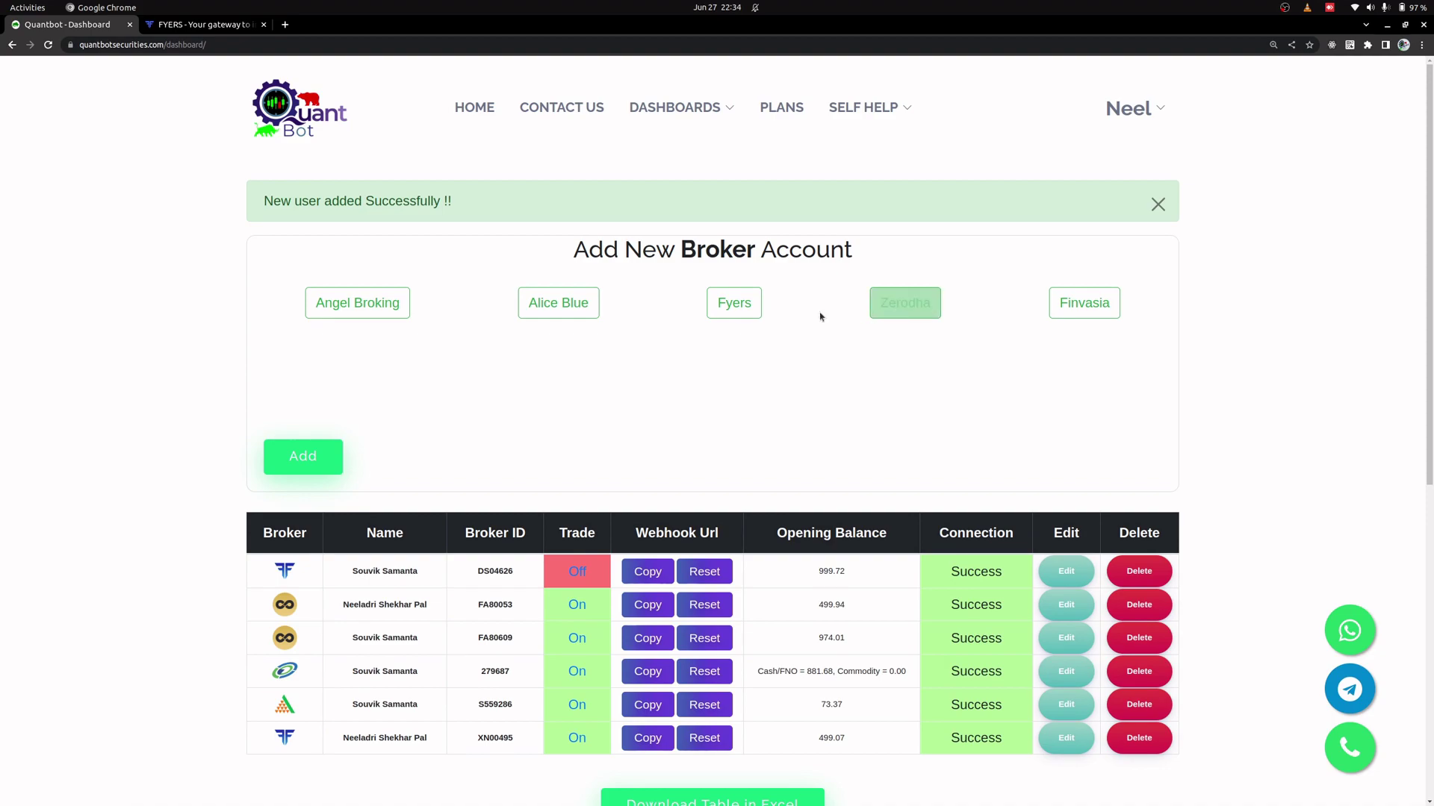
# Select Fyers as the broker on the Quantbot dashboard, then switch to the FYERS tab.
pyautogui.click(721, 306)
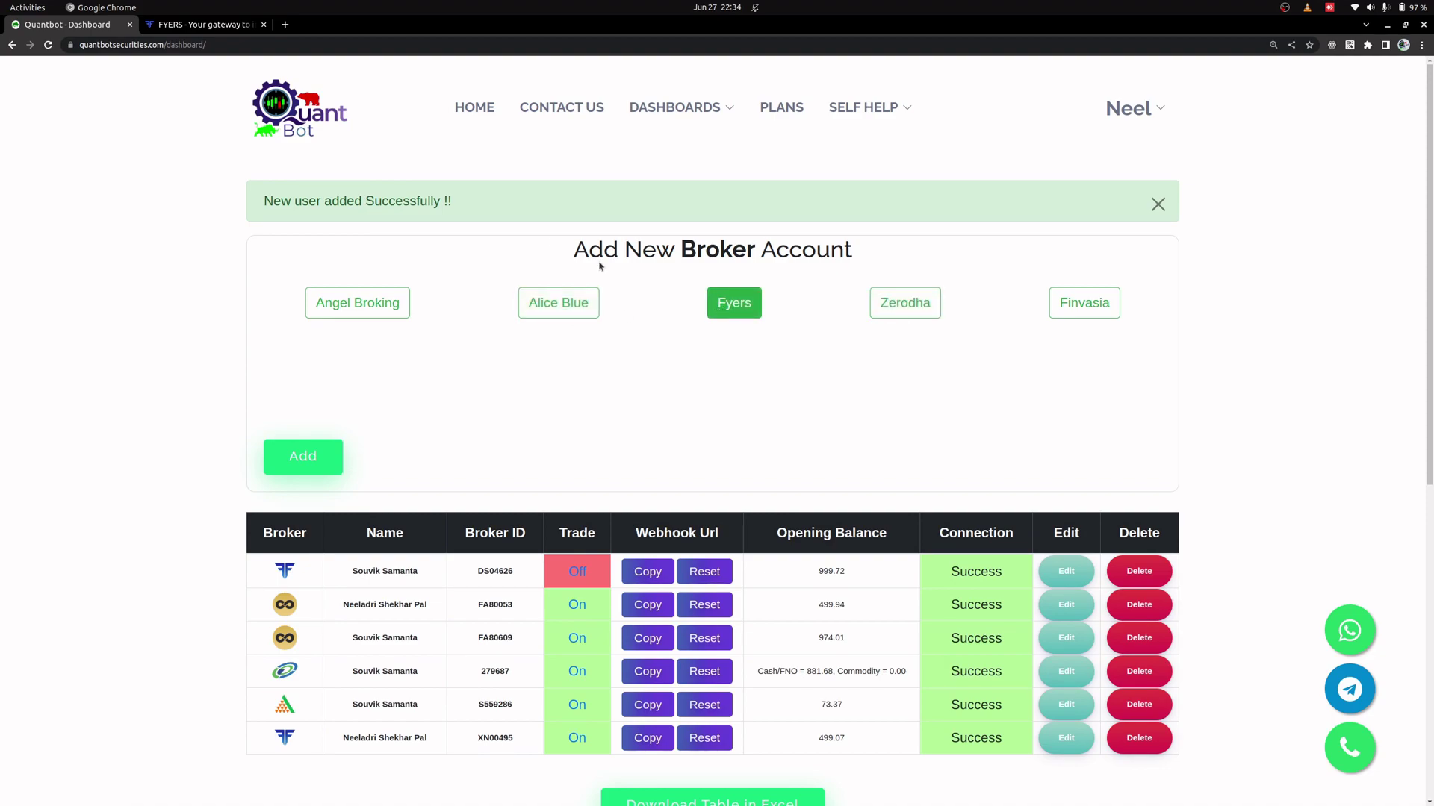
pyautogui.click(169, 28)
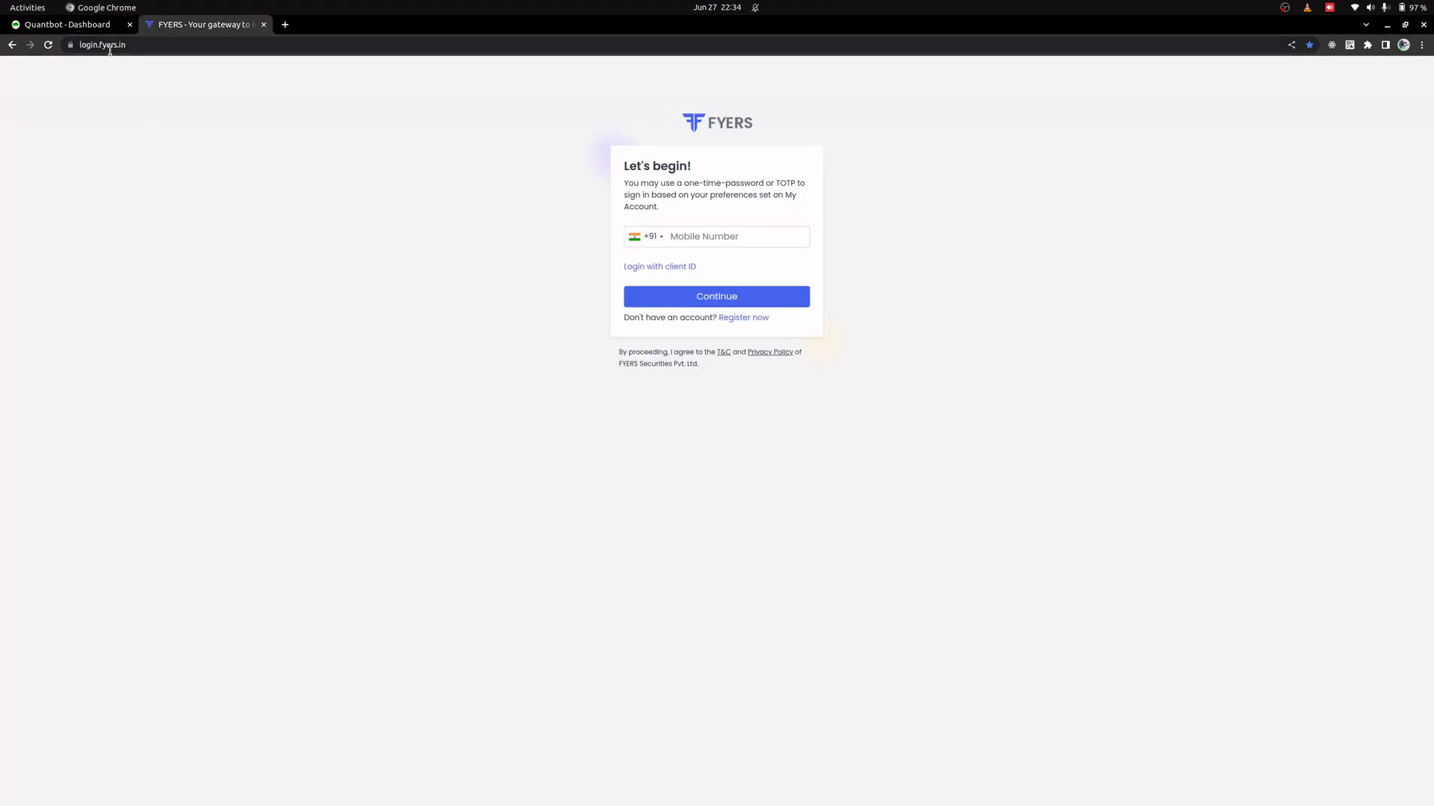
# Reload the Fyers trading terminal, log out with Yes, and return to the Quantbot dashboard.
pyautogui.click(48, 45)
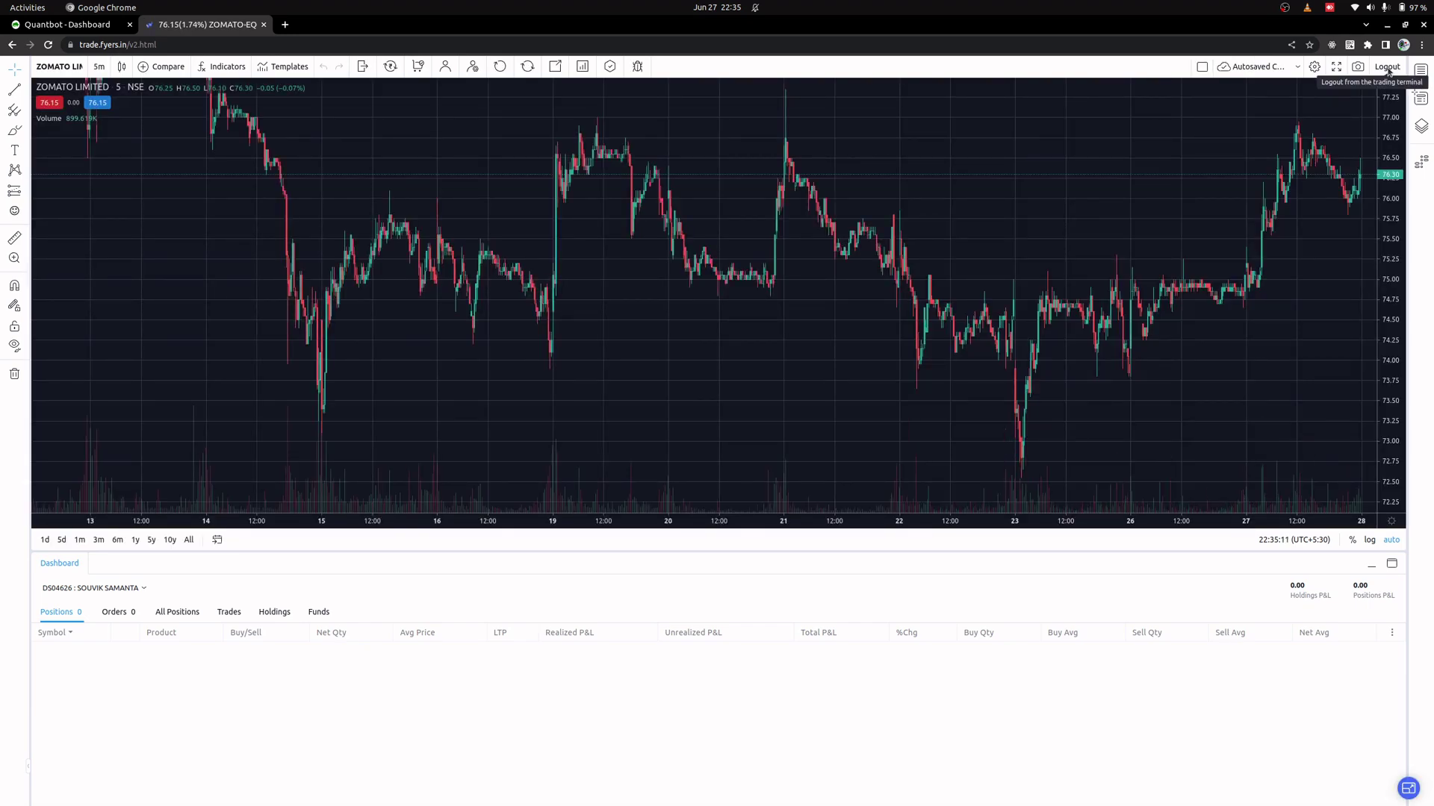
pyautogui.click(1386, 67)
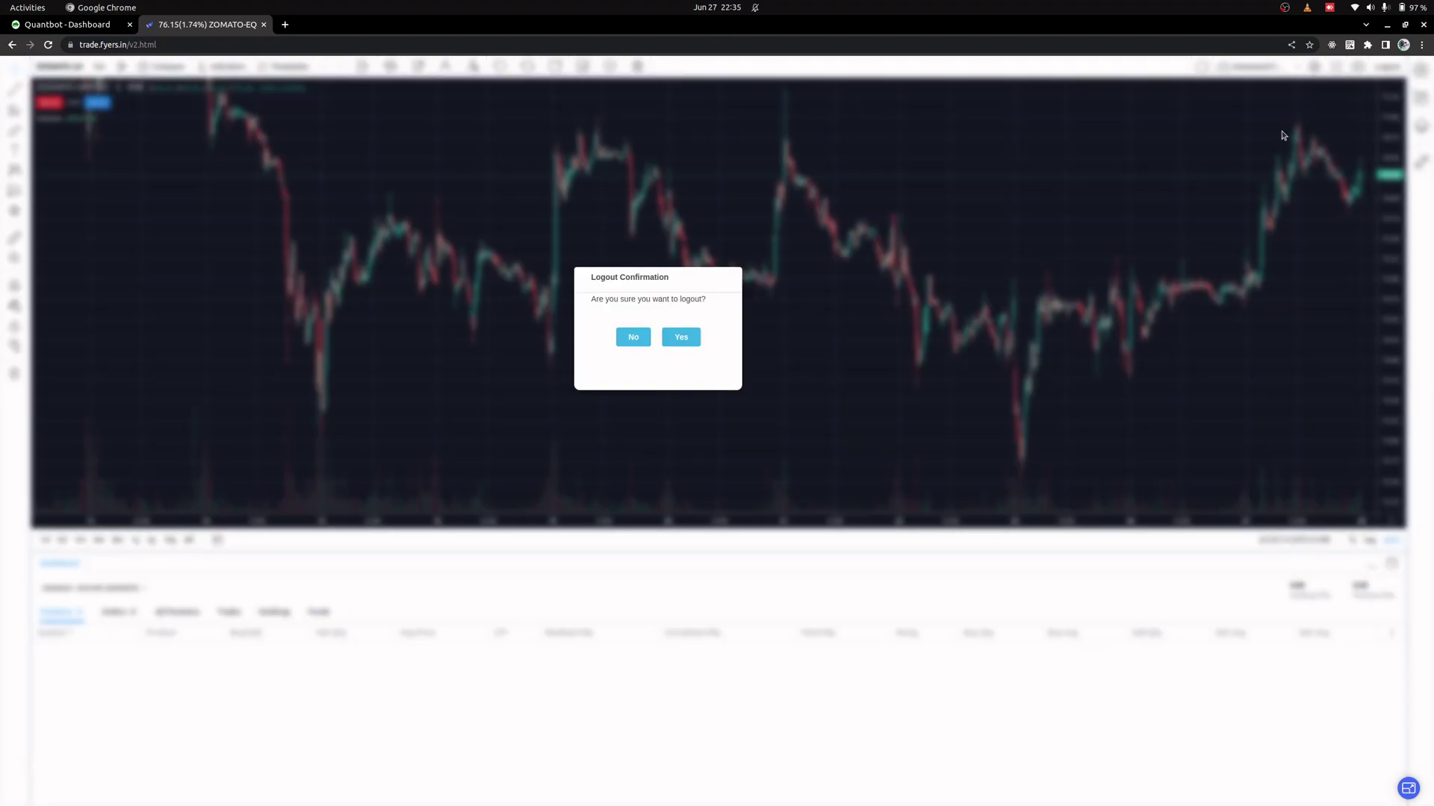
pyautogui.click(681, 337)
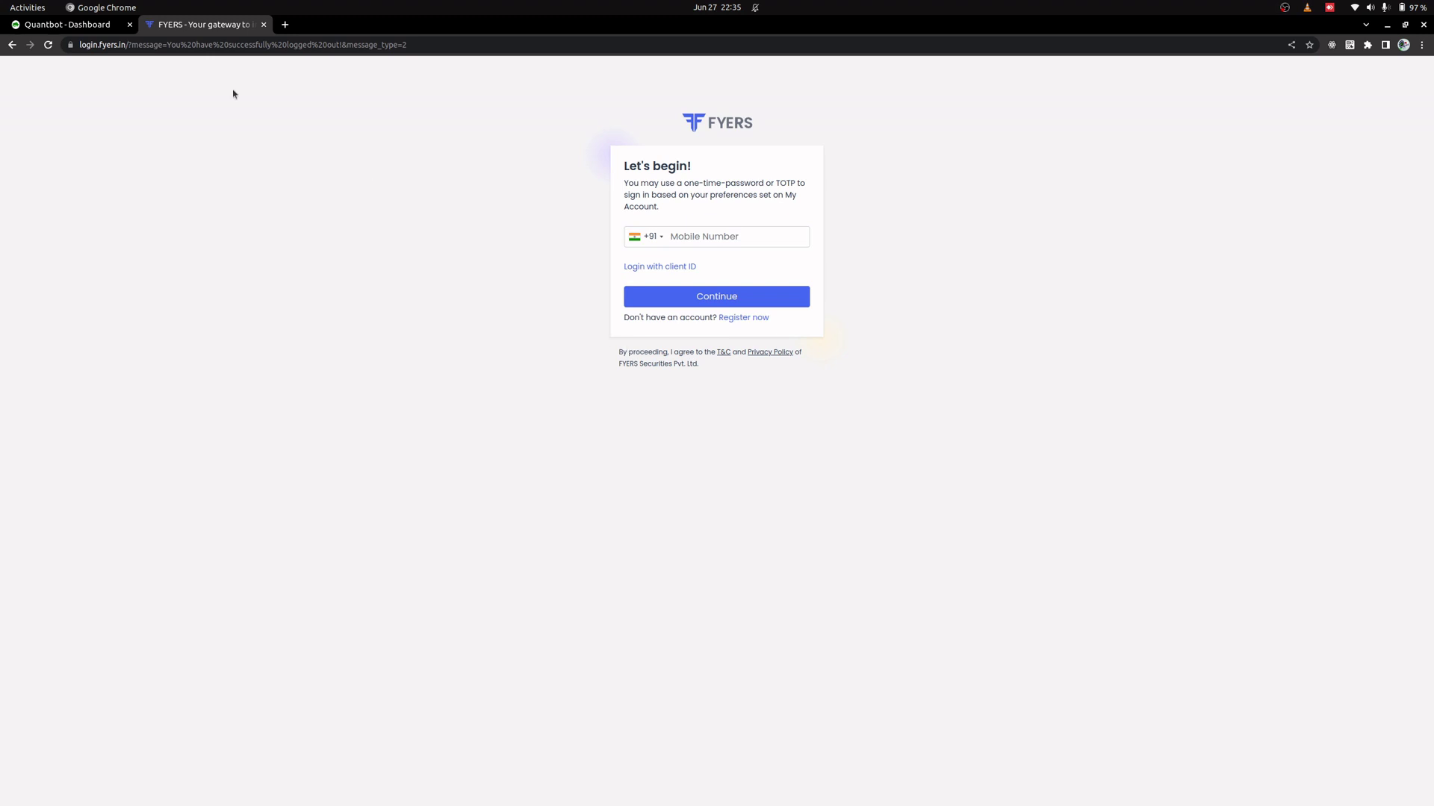
pyautogui.click(88, 27)
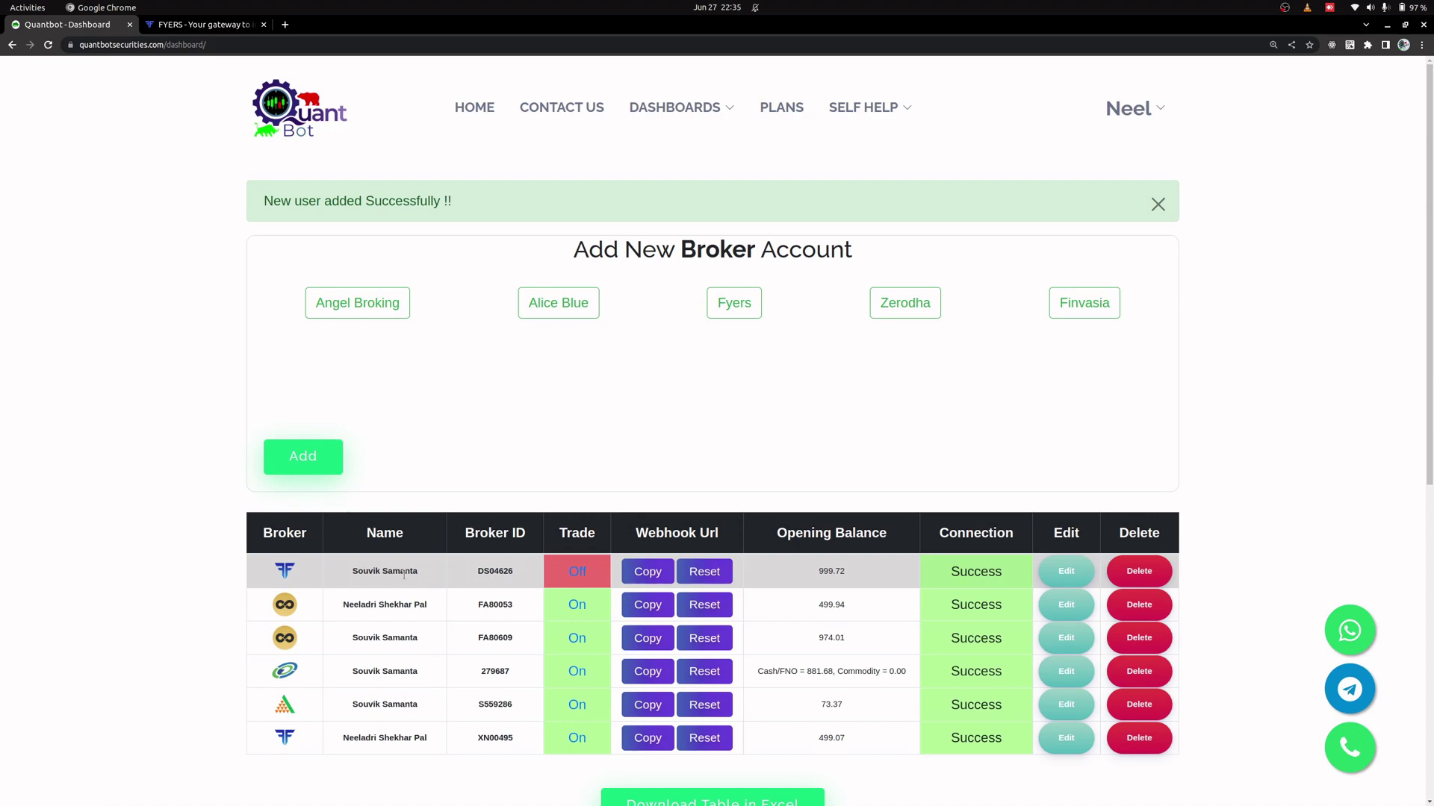
# Check the Fyers page, then open the Fyers form under Add New Broker Account.
pyautogui.click(197, 25)
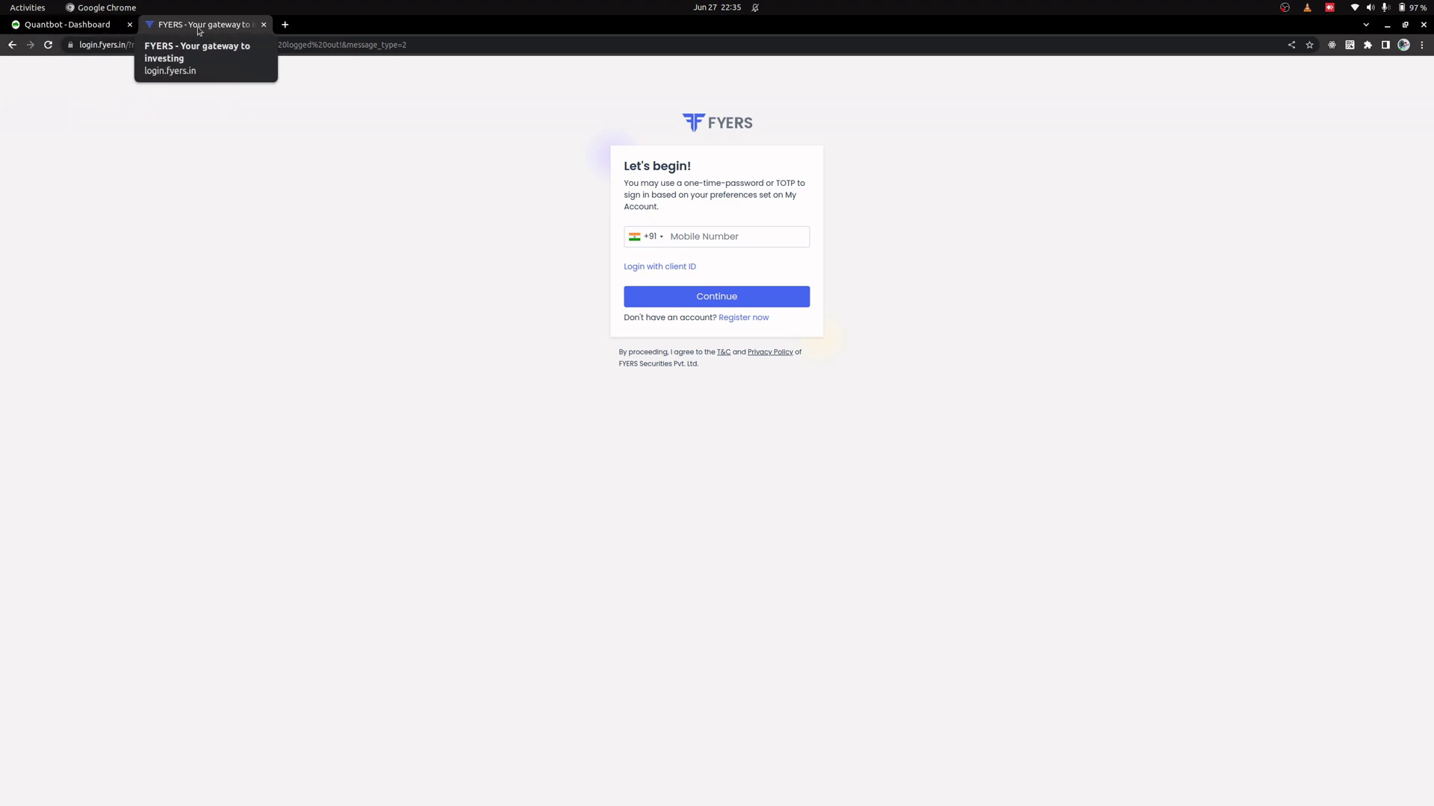
pyautogui.click(86, 29)
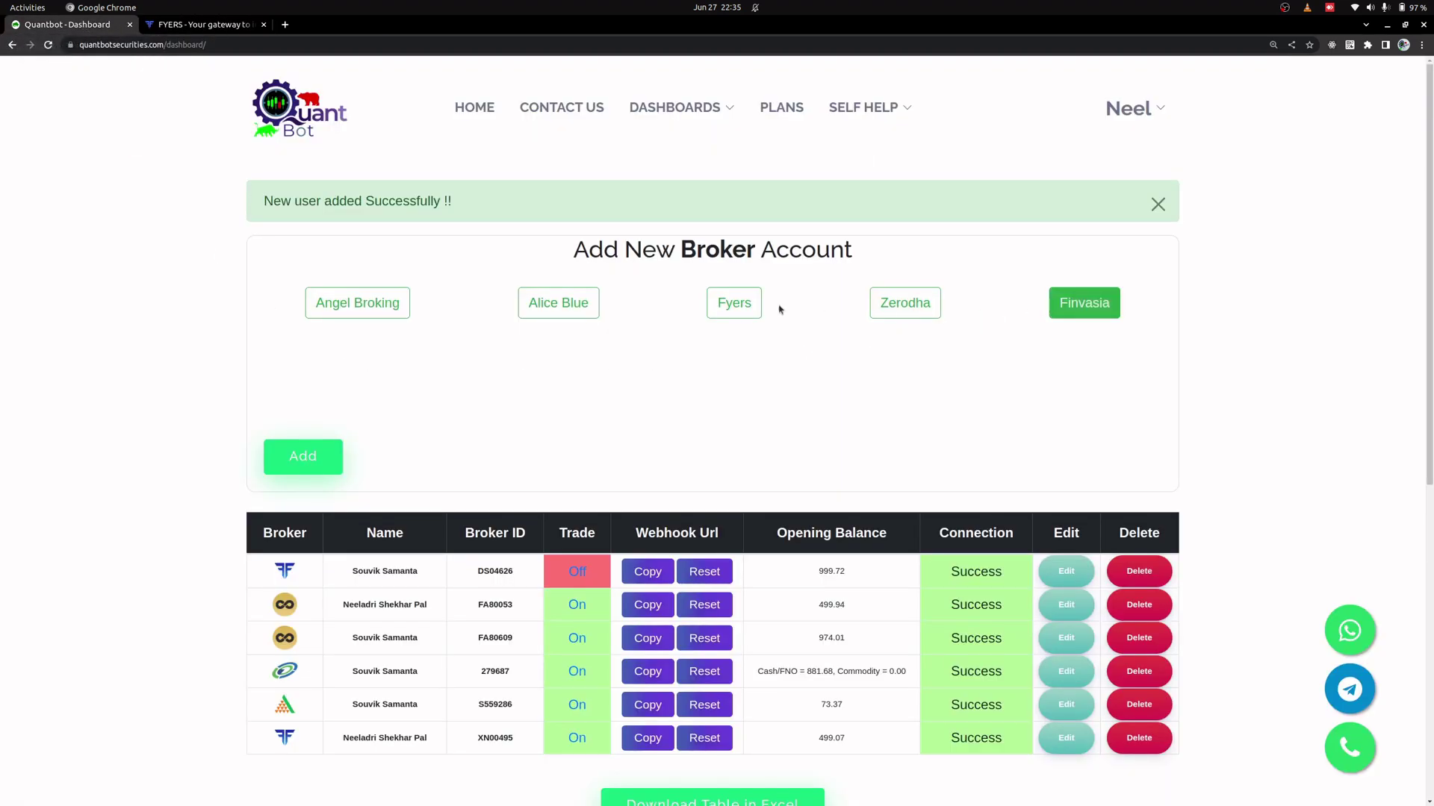
pyautogui.click(742, 303)
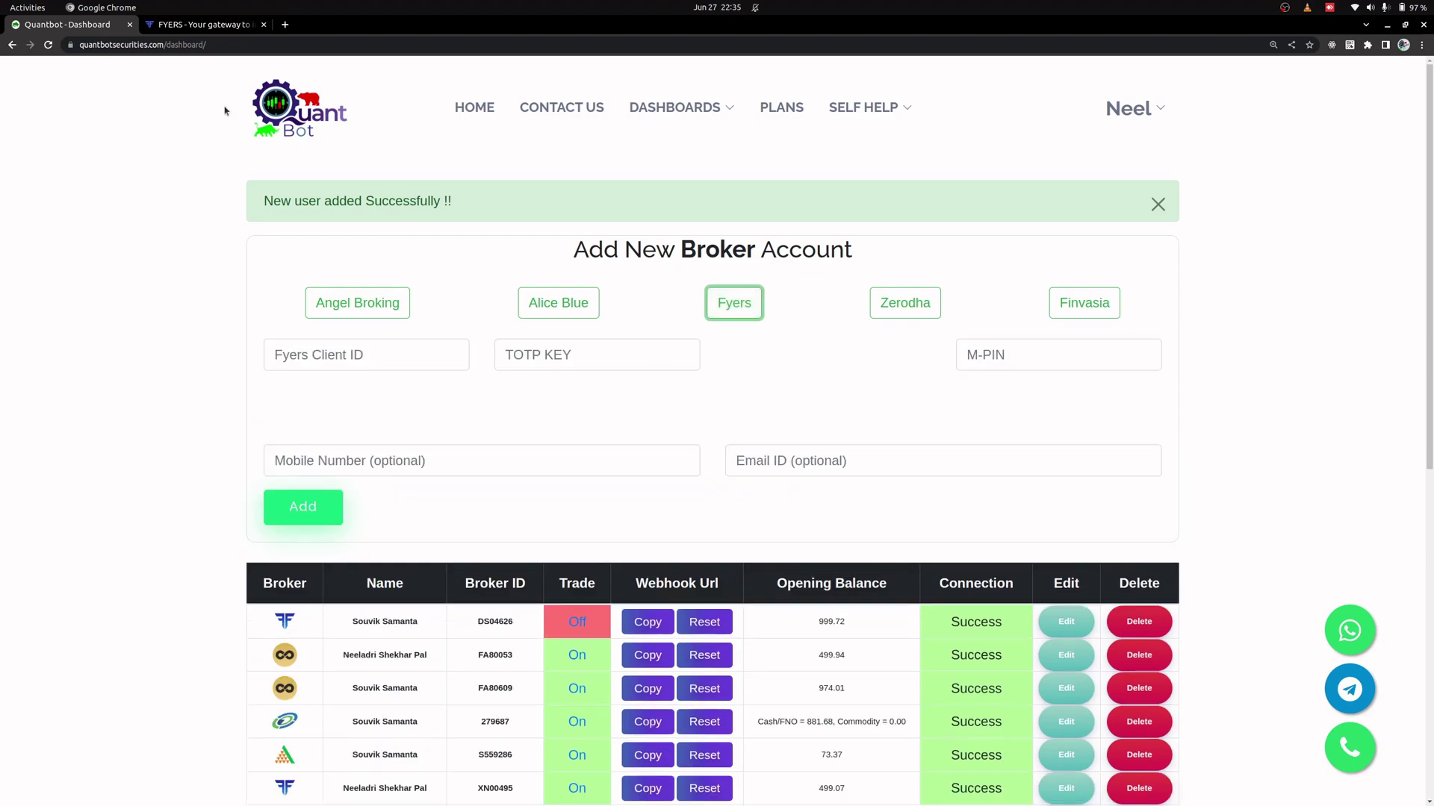